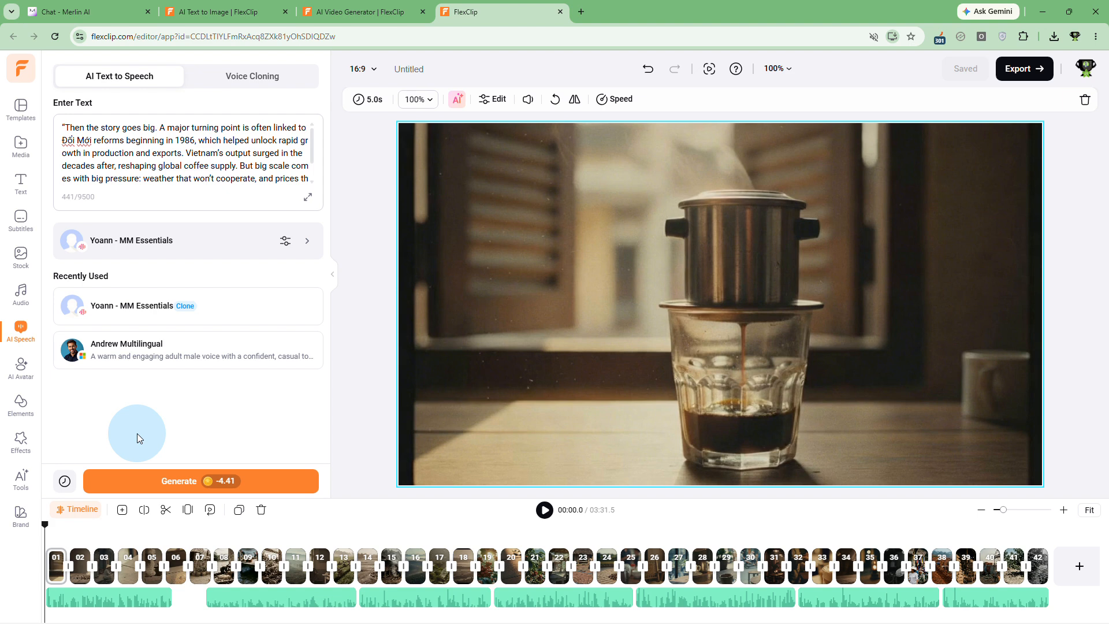
- Switch to the Merlin AI chat and review the Audio 7 and Audio 8 sections of the Vietnam coffee script
click(21, 489)
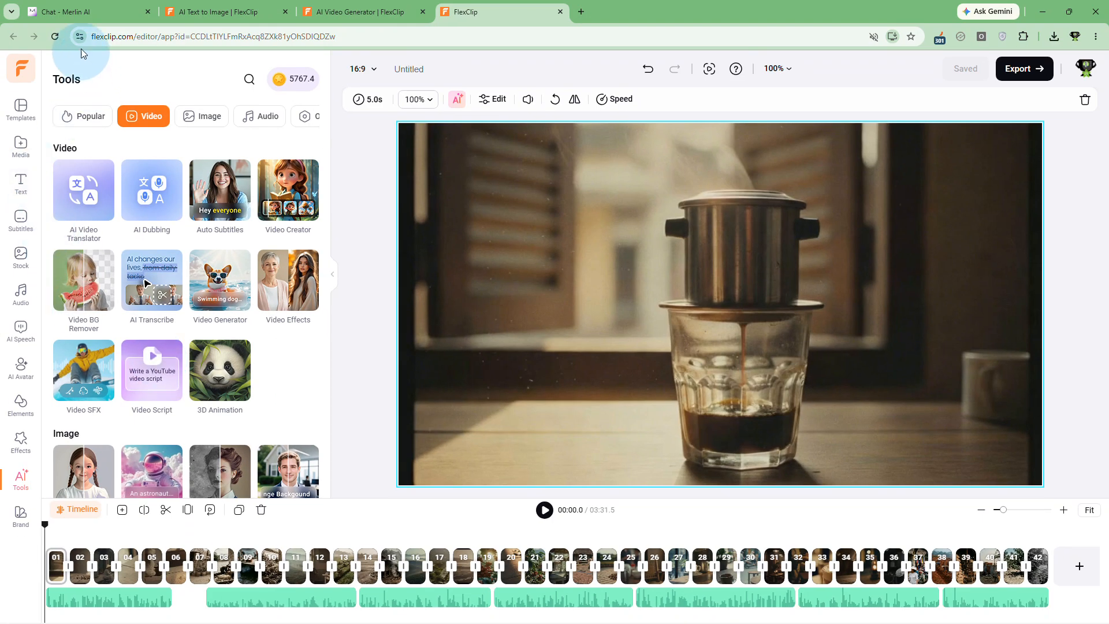
click(78, 21)
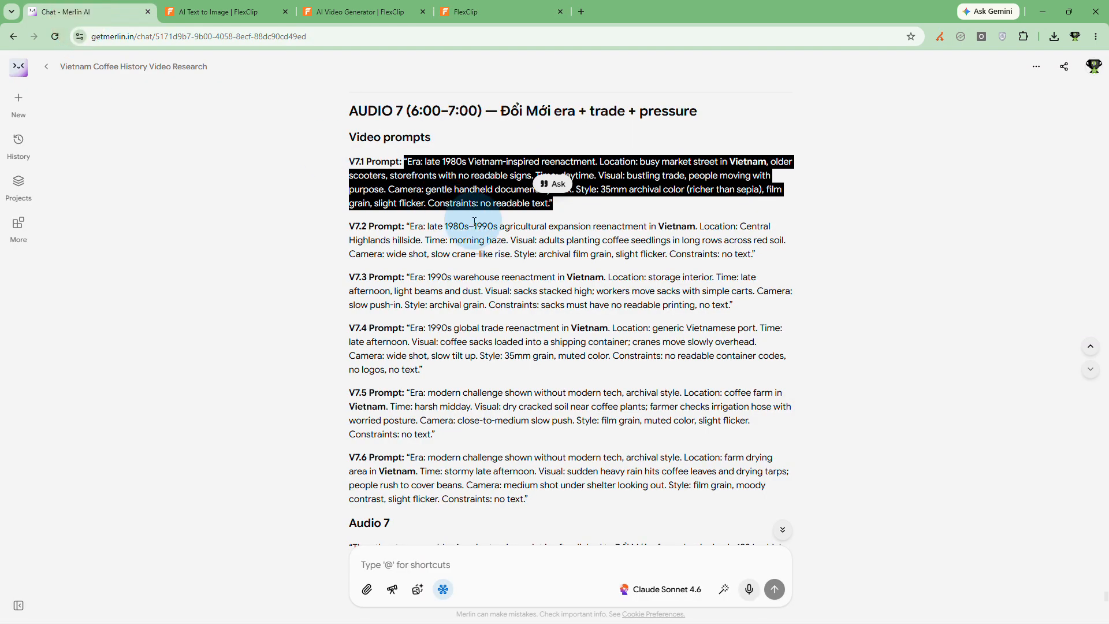
scroll(420, 195, down, 5)
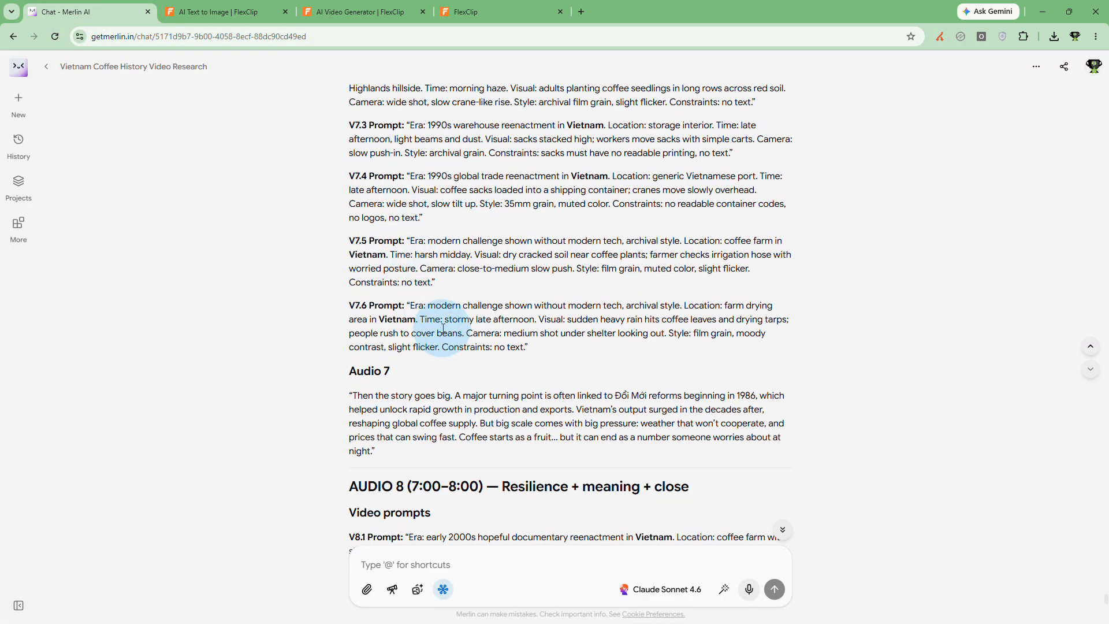
scroll(452, 362, down, 2)
drag(347, 230, 774, 485)
scroll(405, 289, down, 4)
scroll(507, 404, up, 3)
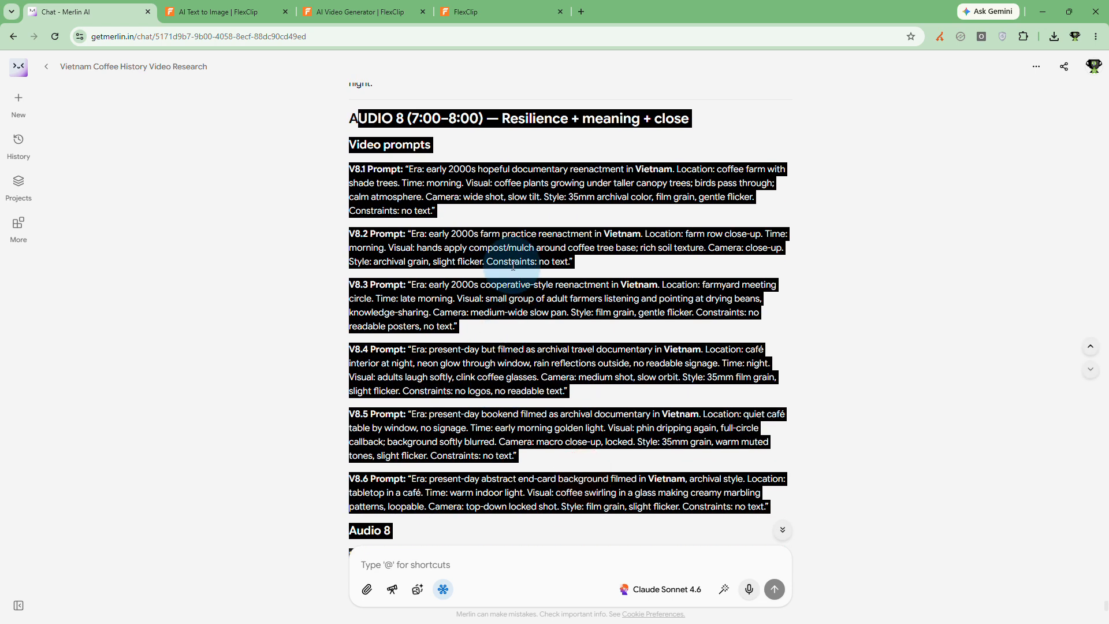
click(513, 266)
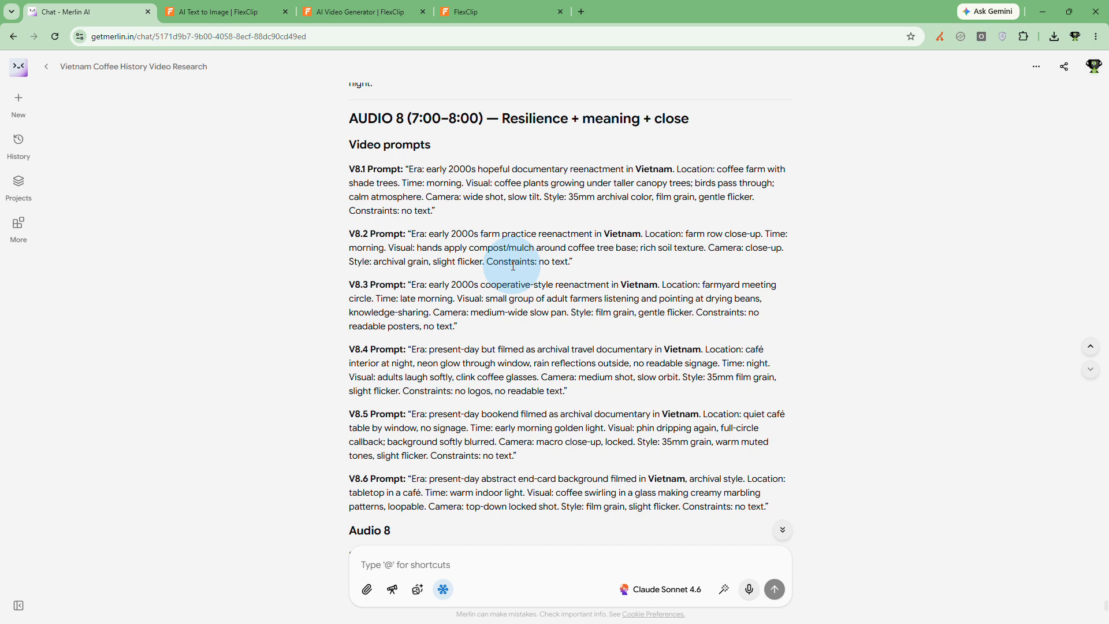
- Read the Audio 8 narration text beneath the V8.1 to V8.6 video prompts
scroll(404, 242, down, 1)
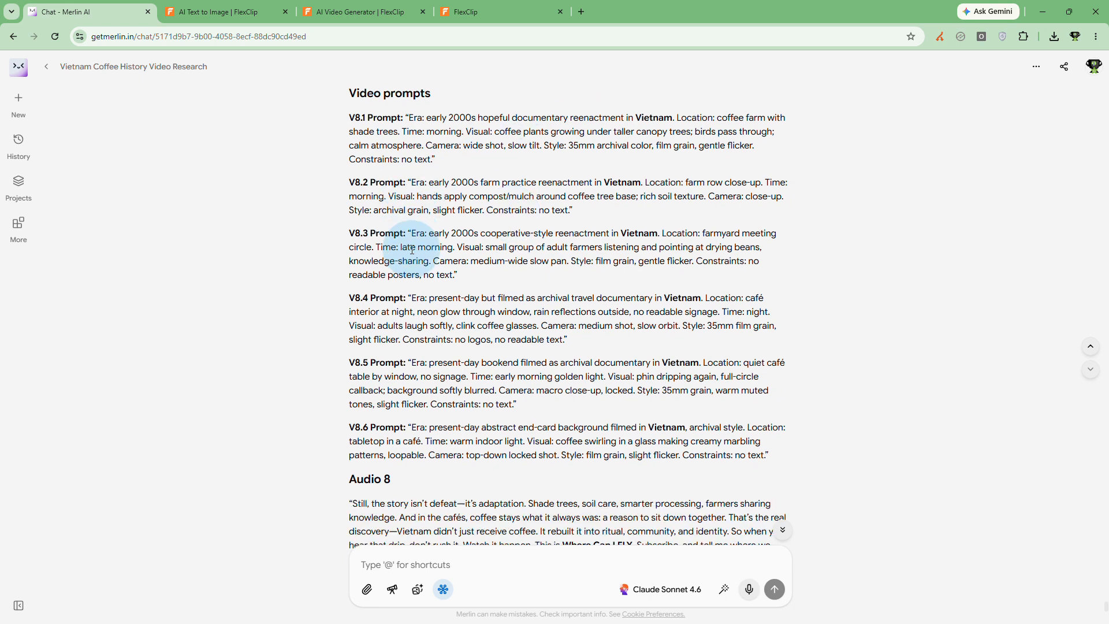
scroll(353, 480, down, 1)
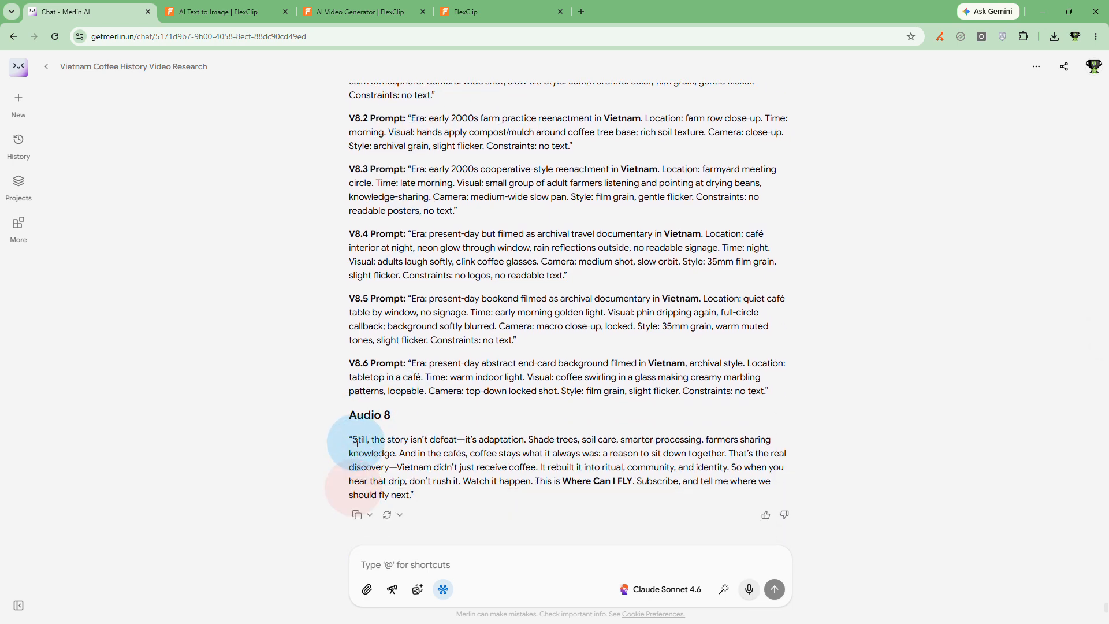
drag(349, 439, 444, 498)
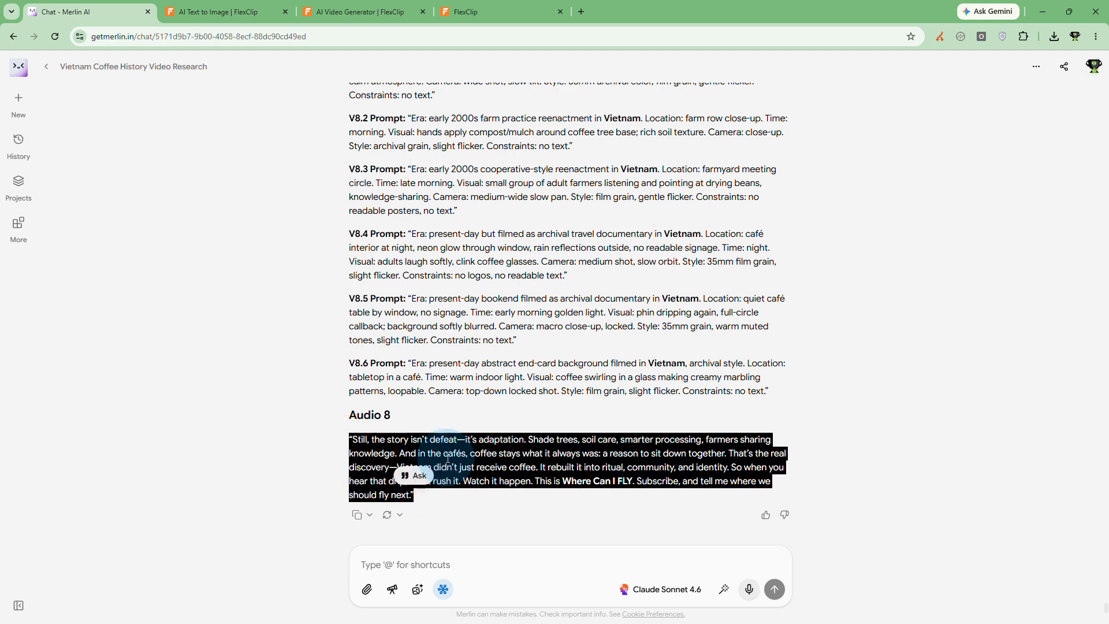
scroll(454, 456, up, 2)
scroll(490, 360, down, 1)
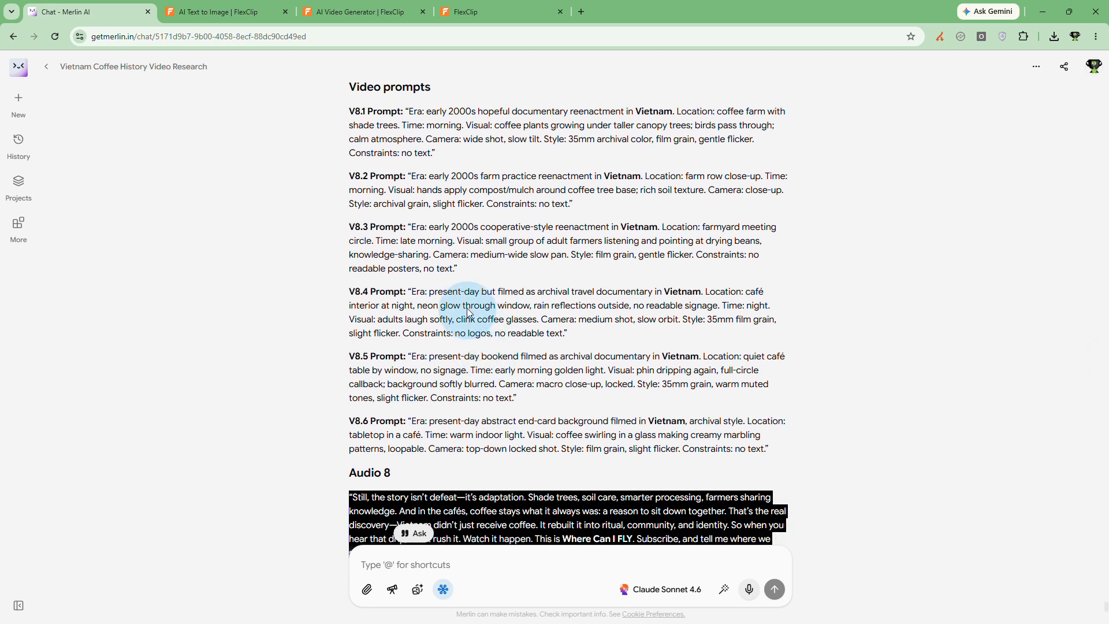
scroll(456, 282, up, 1)
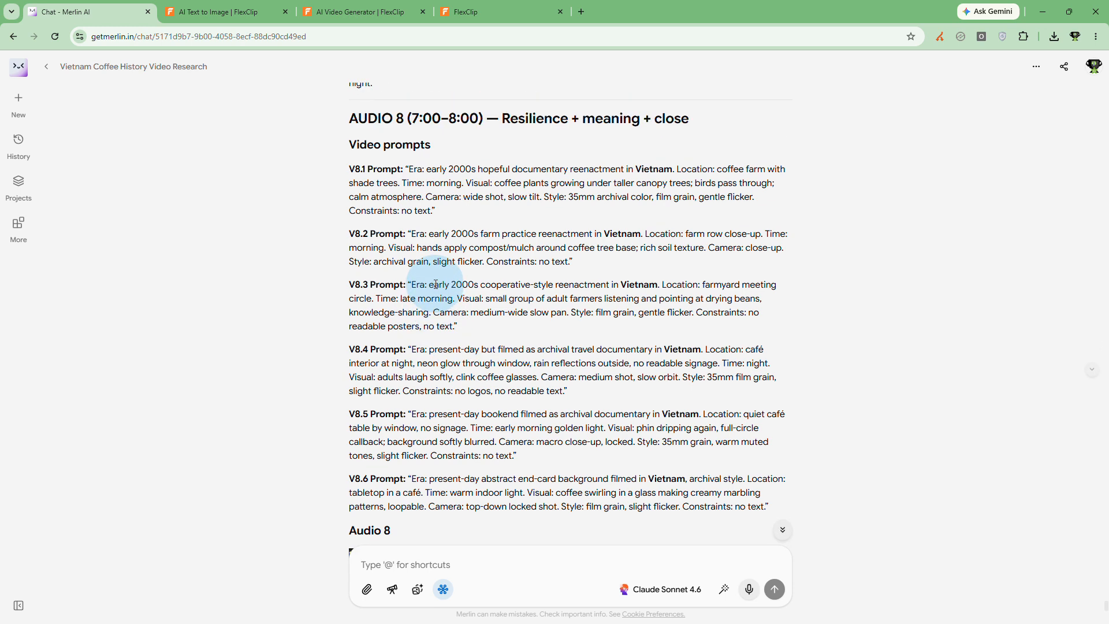
- Examine the V8.1 to V8.6 video prompts, focusing on the era, country and location wording in V8.1
drag(350, 178, 768, 509)
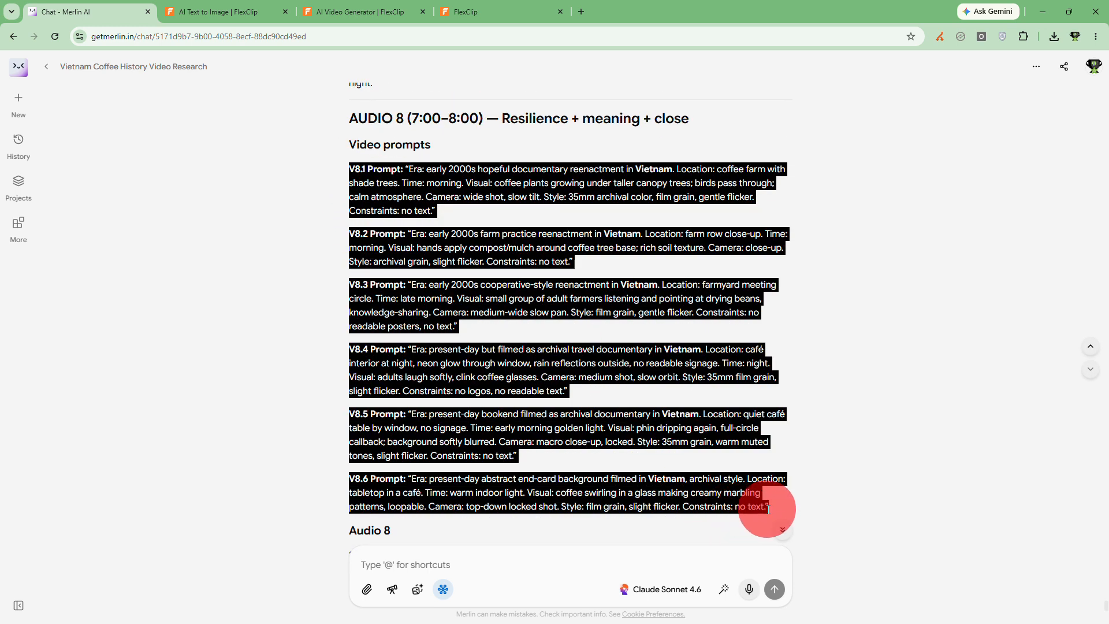
click(408, 170)
drag(406, 170, 500, 208)
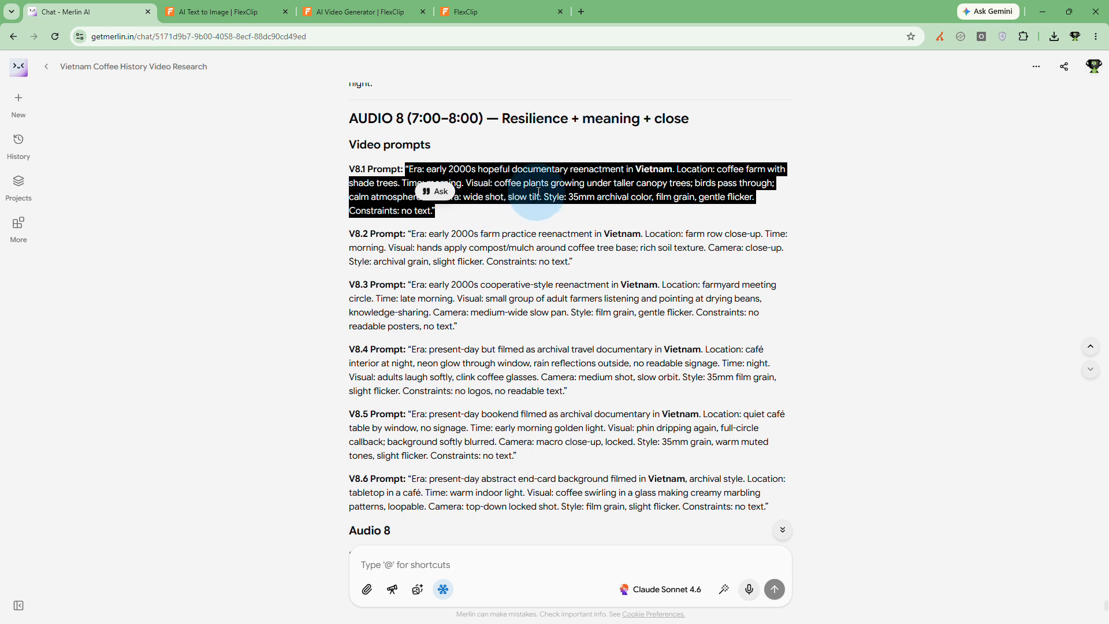
click(516, 165)
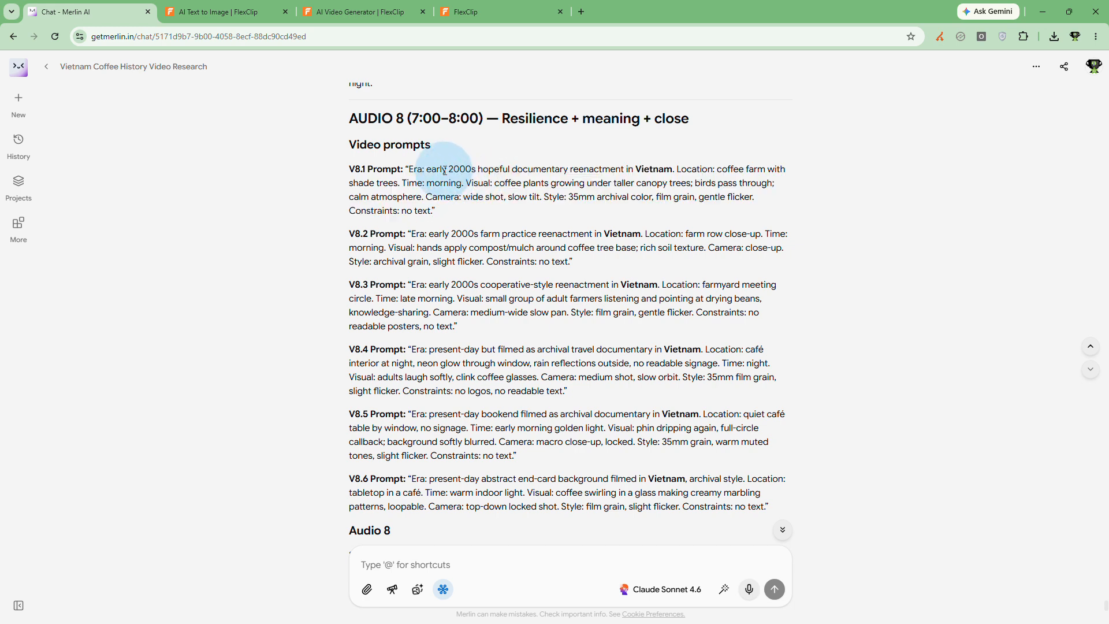
drag(443, 169, 672, 166)
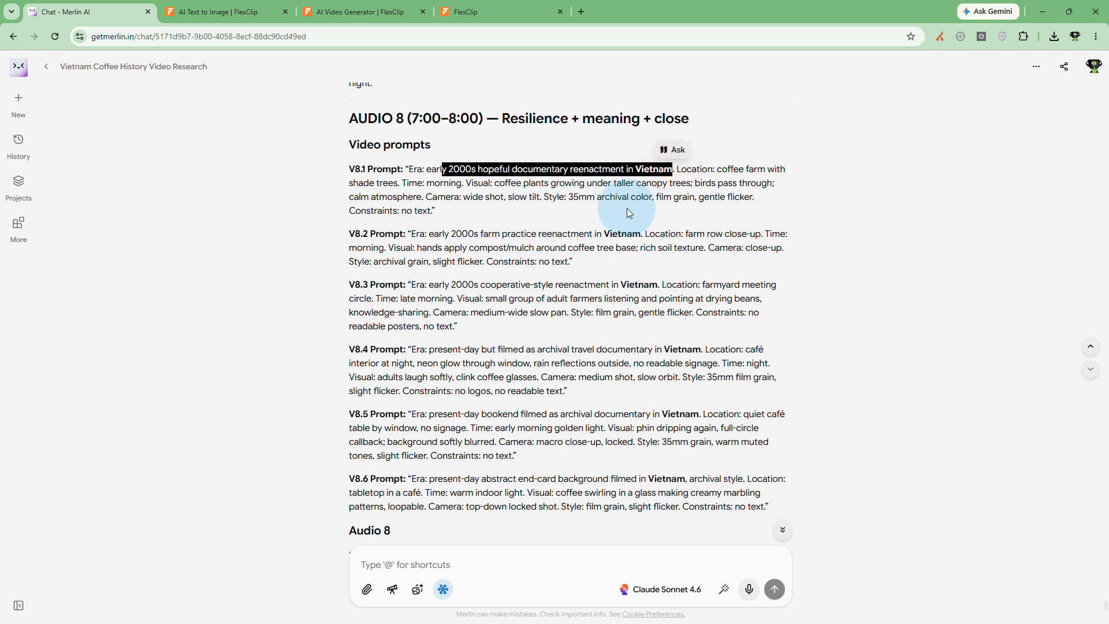
click(516, 181)
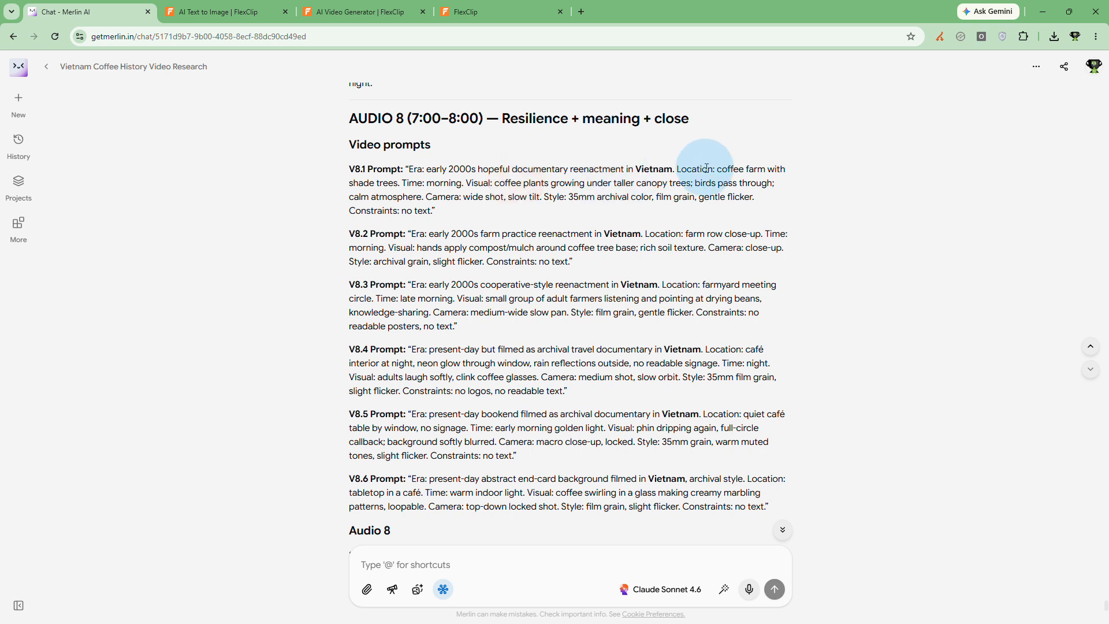
drag(692, 169, 644, 169)
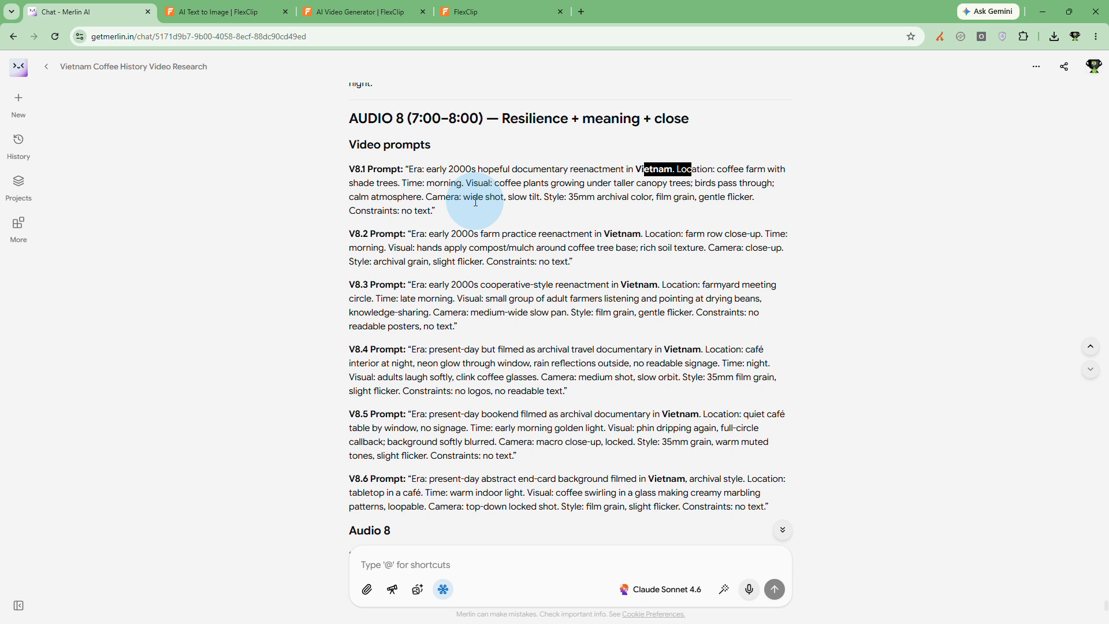
click(567, 187)
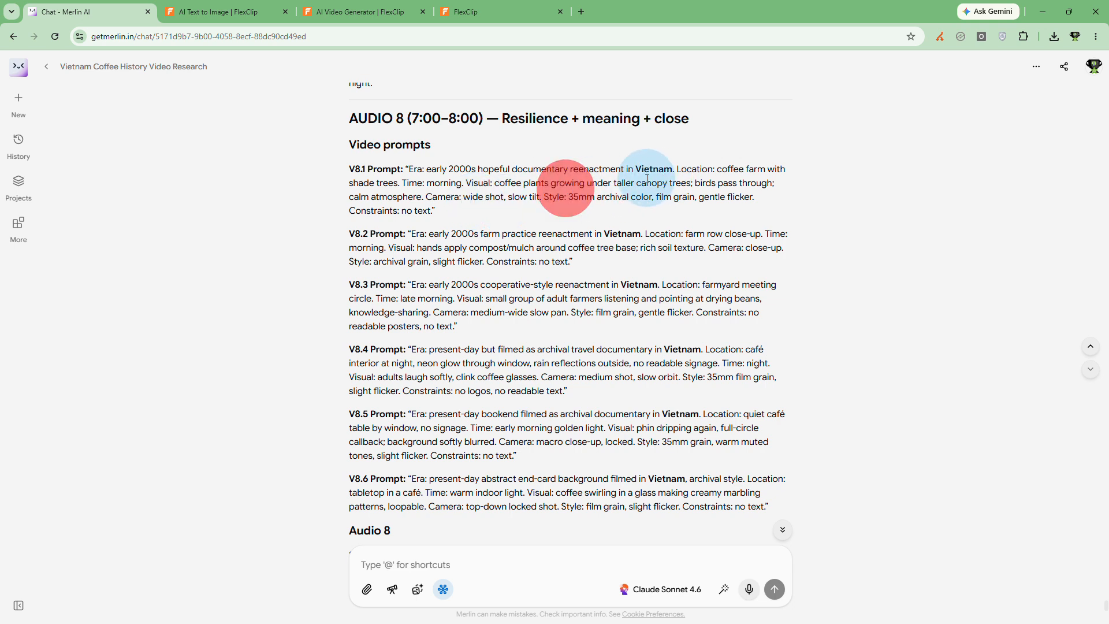
drag(637, 168, 672, 168)
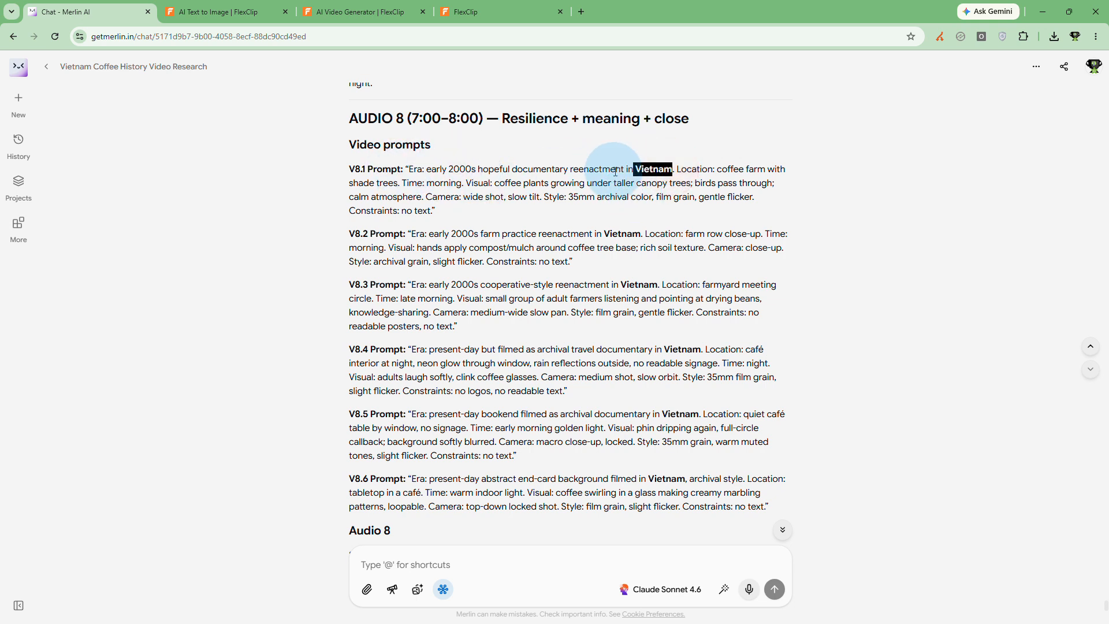
click(570, 181)
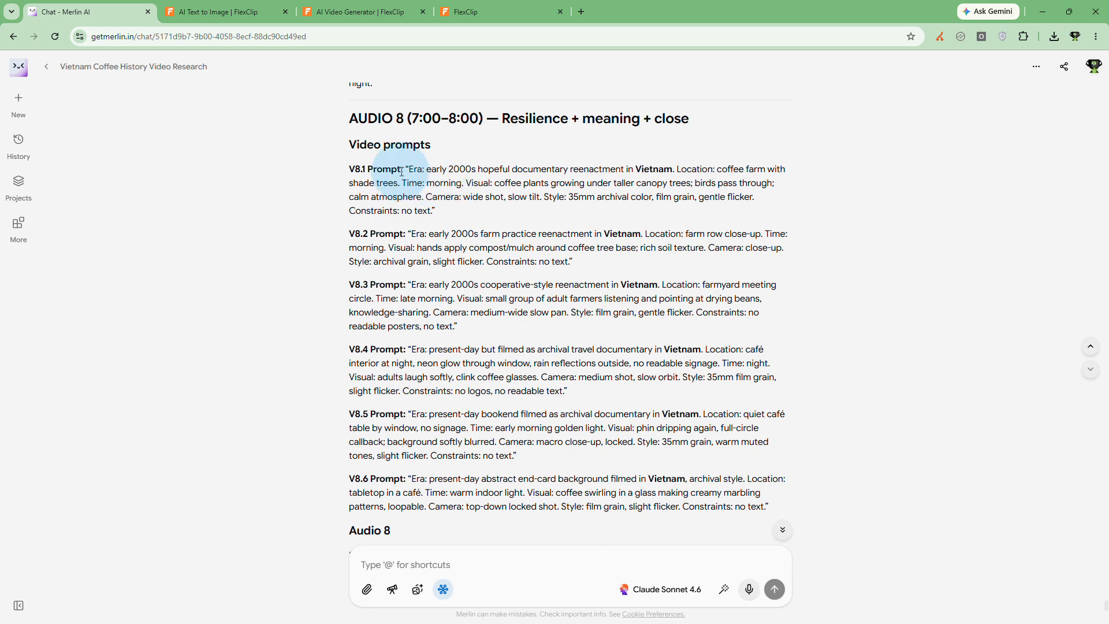
- Copy the V8.1 prompt text and replace the prompt in FlexClip's AI Text to Image with it, keeping the Google Nano Banana model
drag(404, 169, 466, 214)
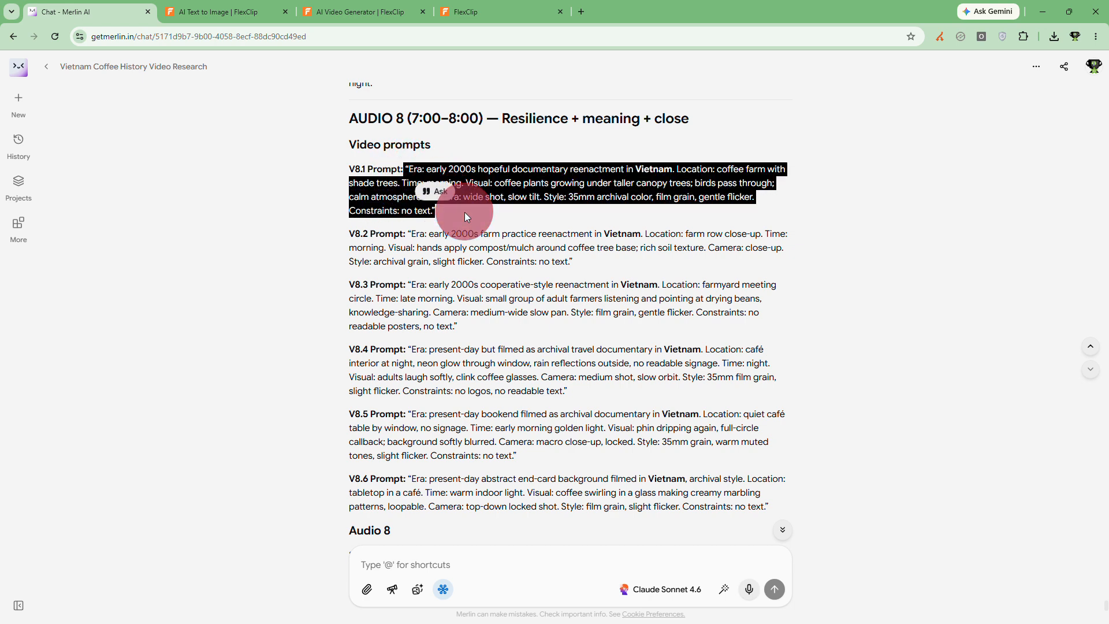
key(ctrl+Tab)
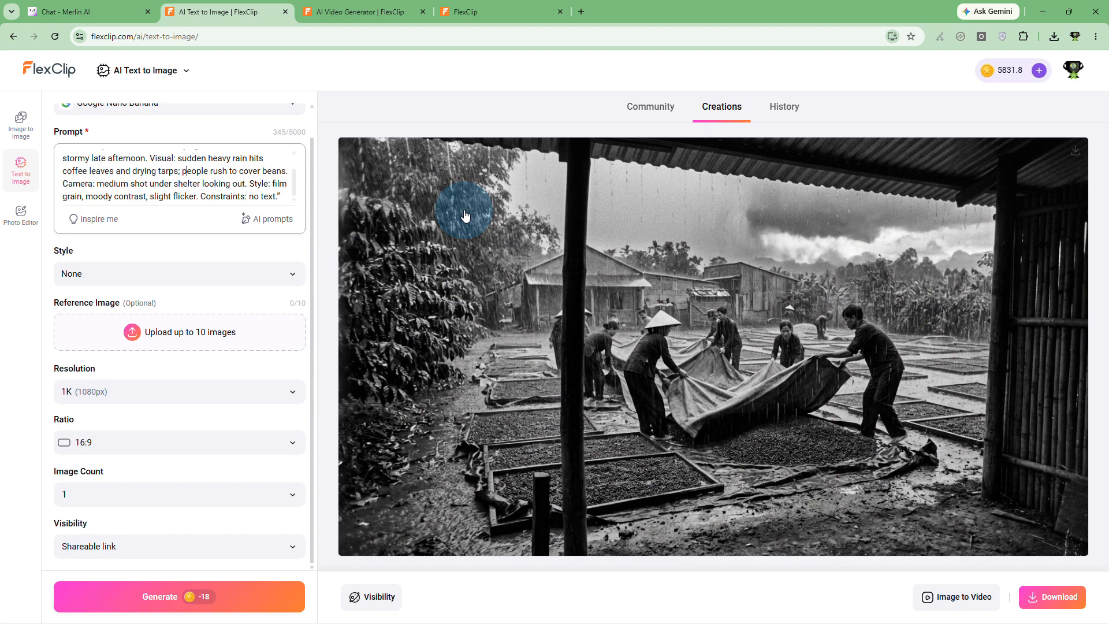
click(171, 168)
scroll(172, 167, up, 1)
scroll(189, 151, up, 1)
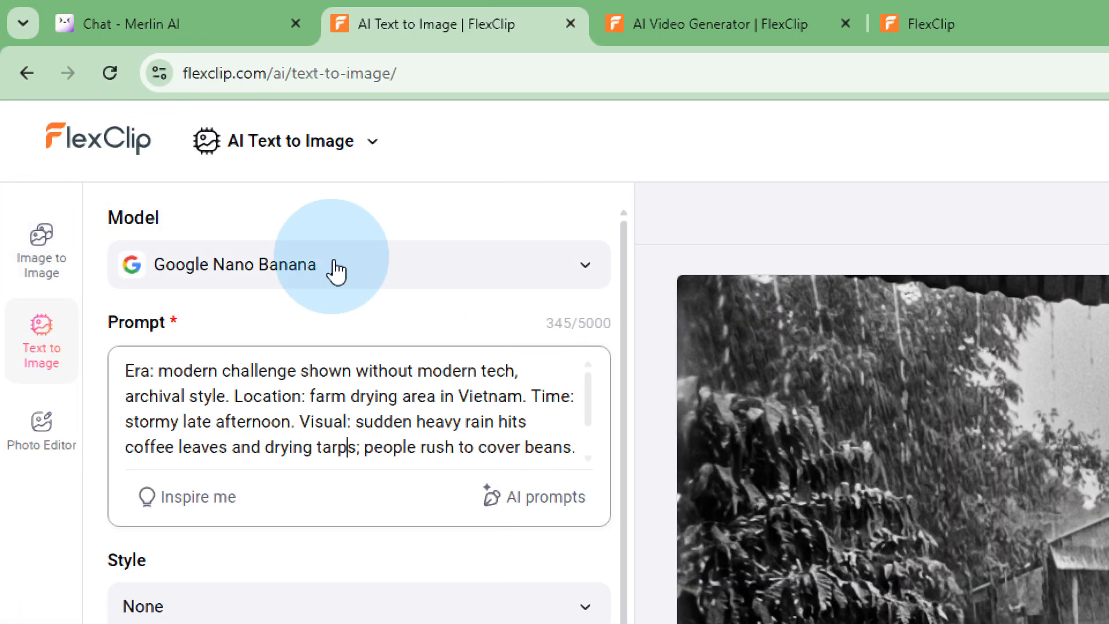
click(167, 137)
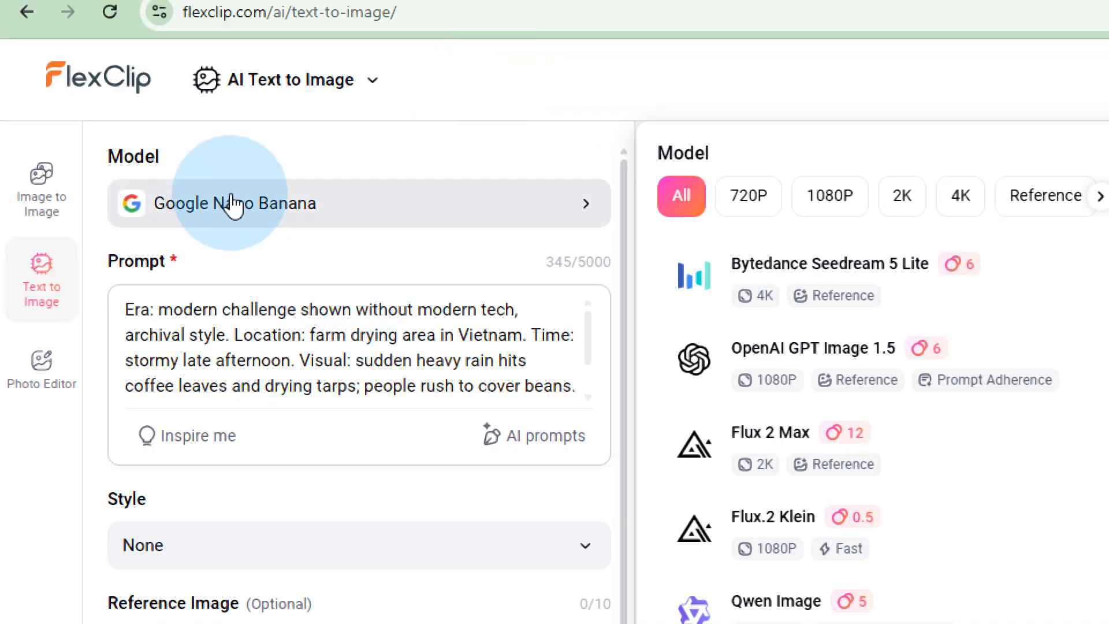
click(260, 135)
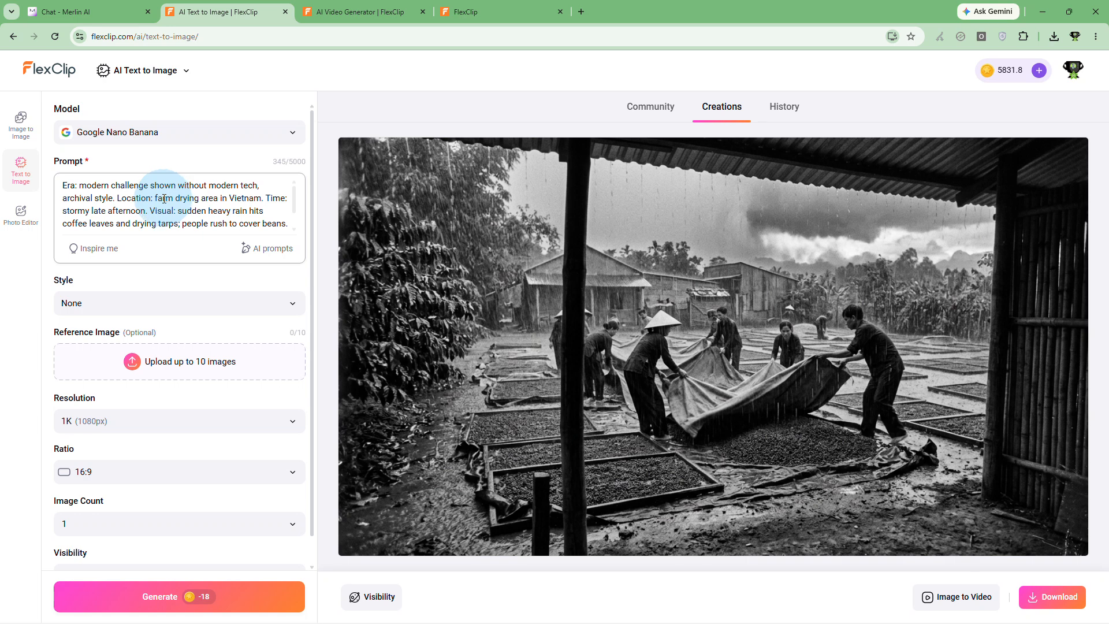
triple_click(164, 199)
key(ctrl+v)
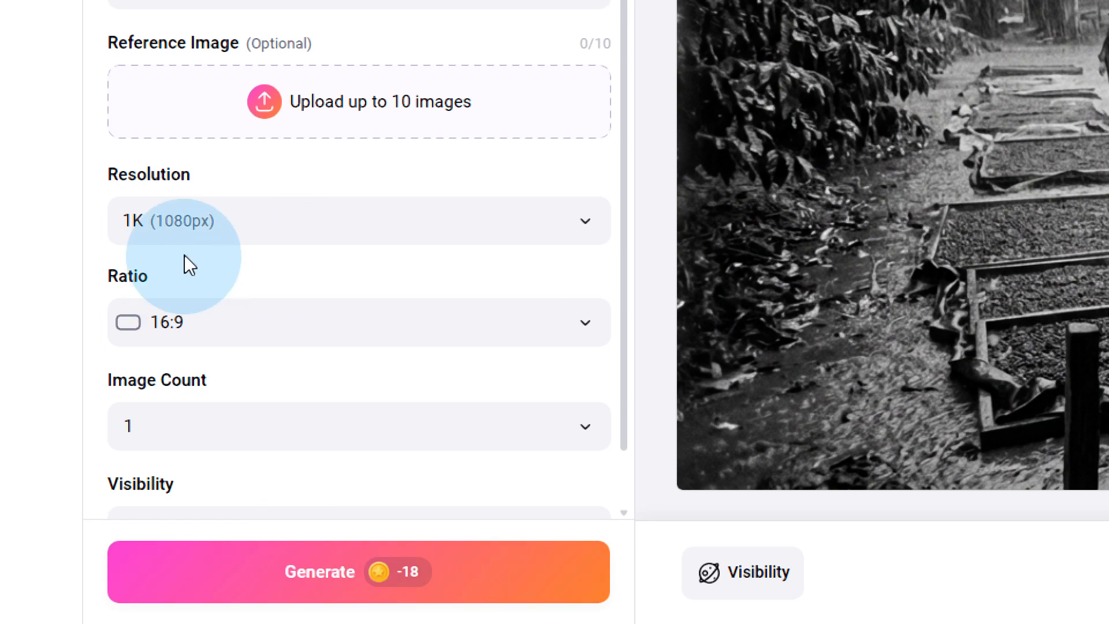
- Check the available resolution and aspect ratio options for the image, keeping 1K and 16:9
click(186, 227)
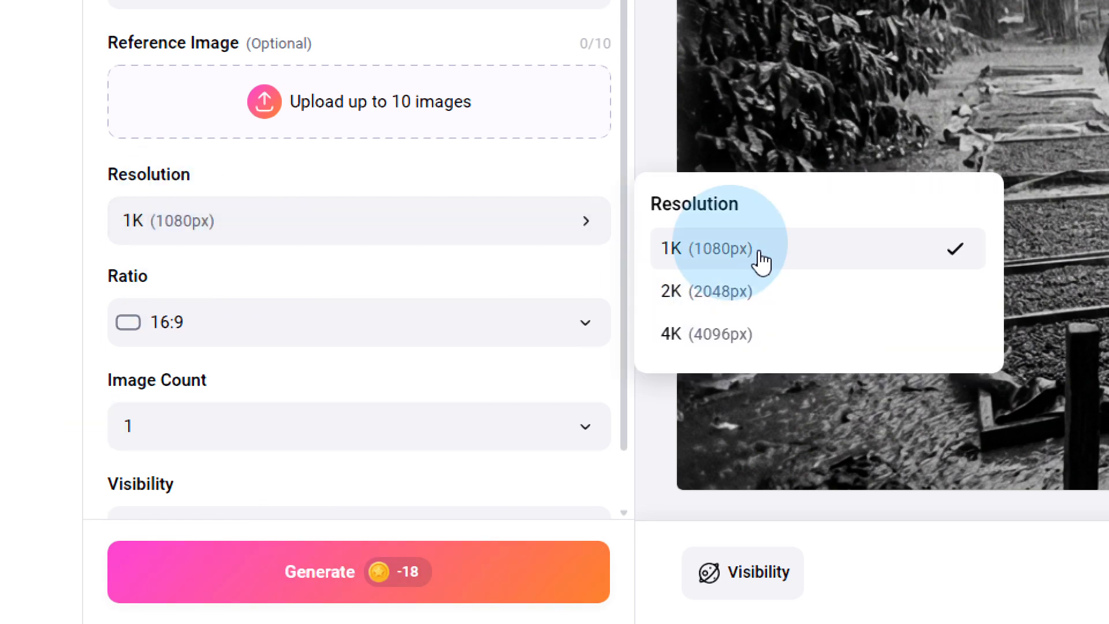
click(165, 332)
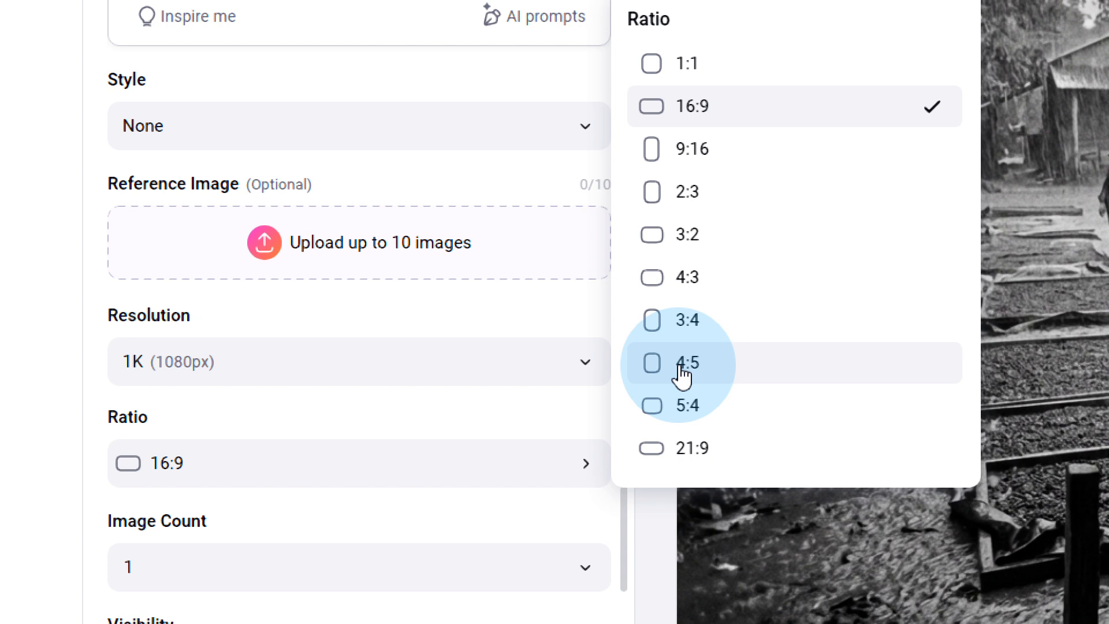
click(293, 406)
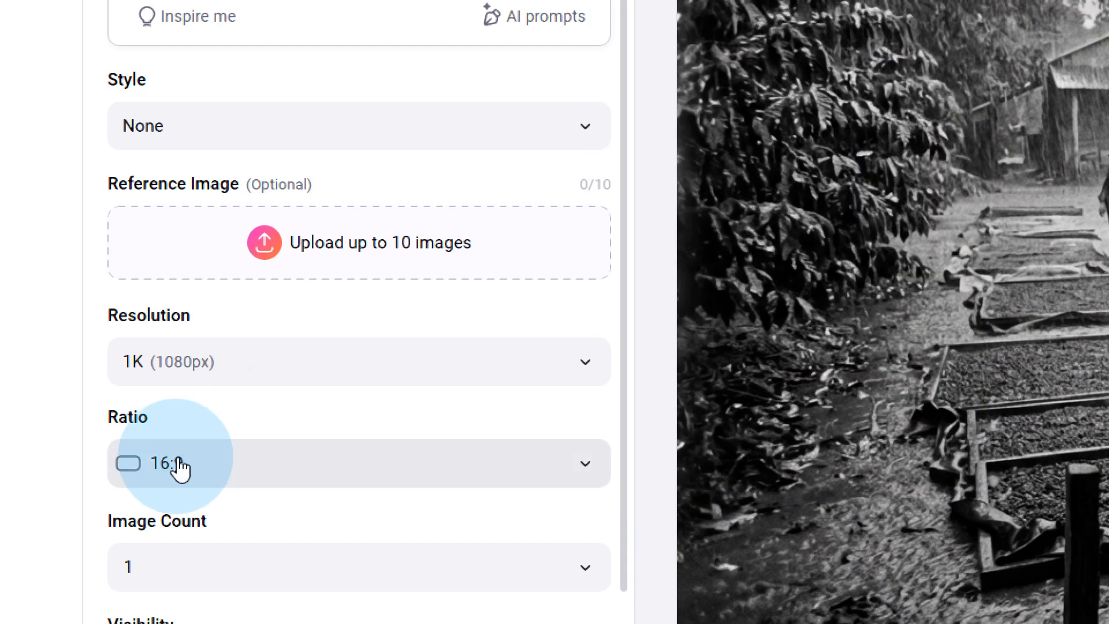
- Generate one 16:9 image at 1K resolution from the V8.1 prompt
scroll(300, 410, down, 1)
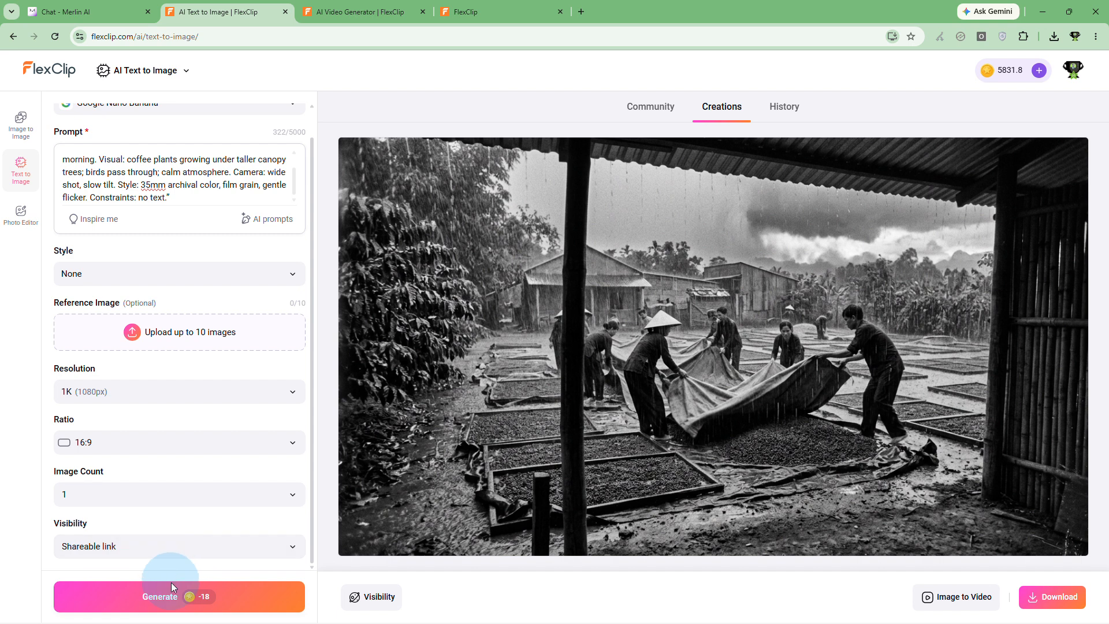
click(172, 595)
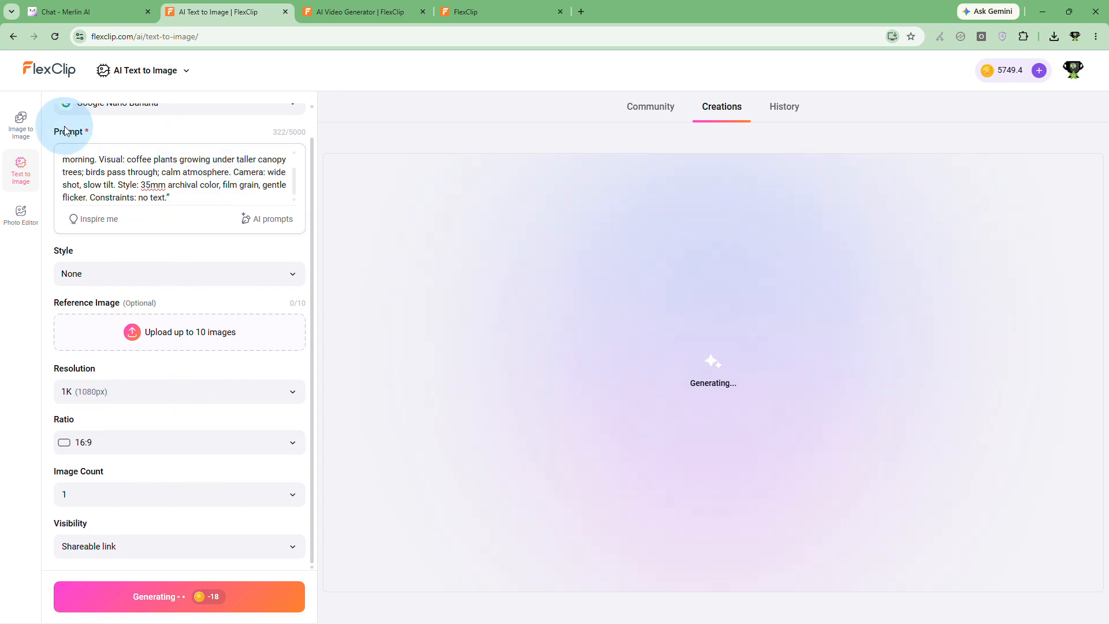
scroll(202, 234, up, 1)
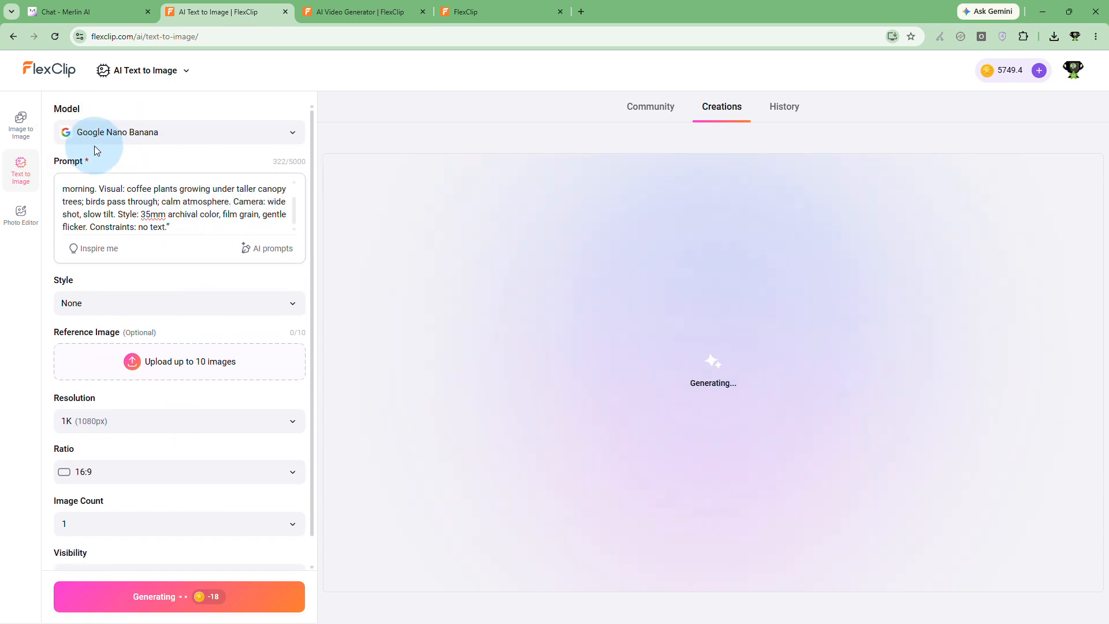
scroll(266, 300, down, 1)
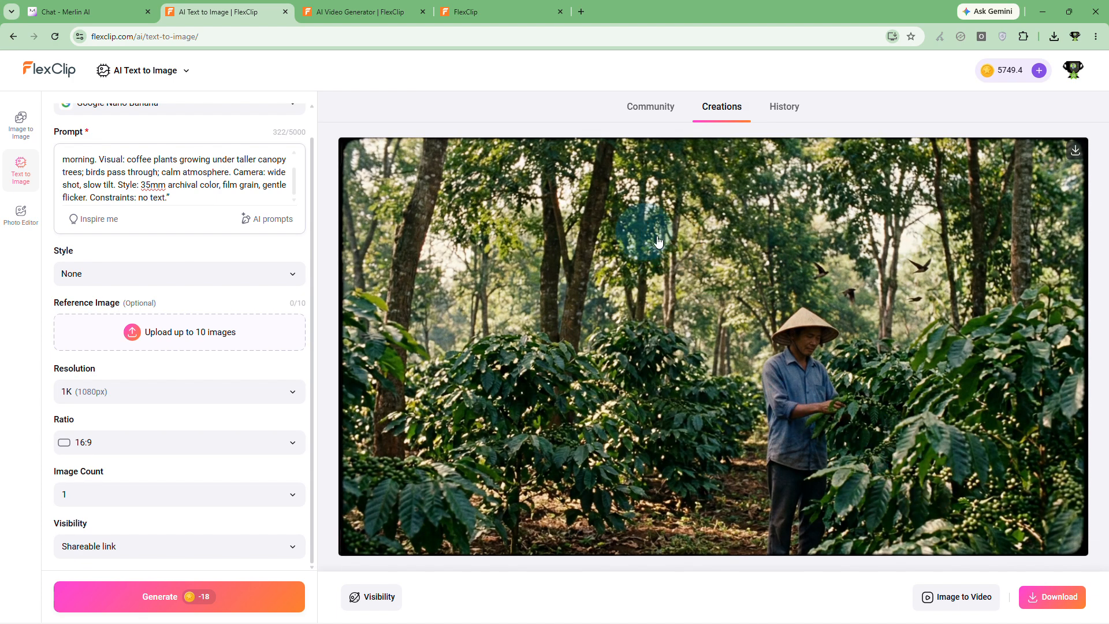
- Switch to FlexClip's AI Video Generator and examine the available image-to-video models
click(336, 16)
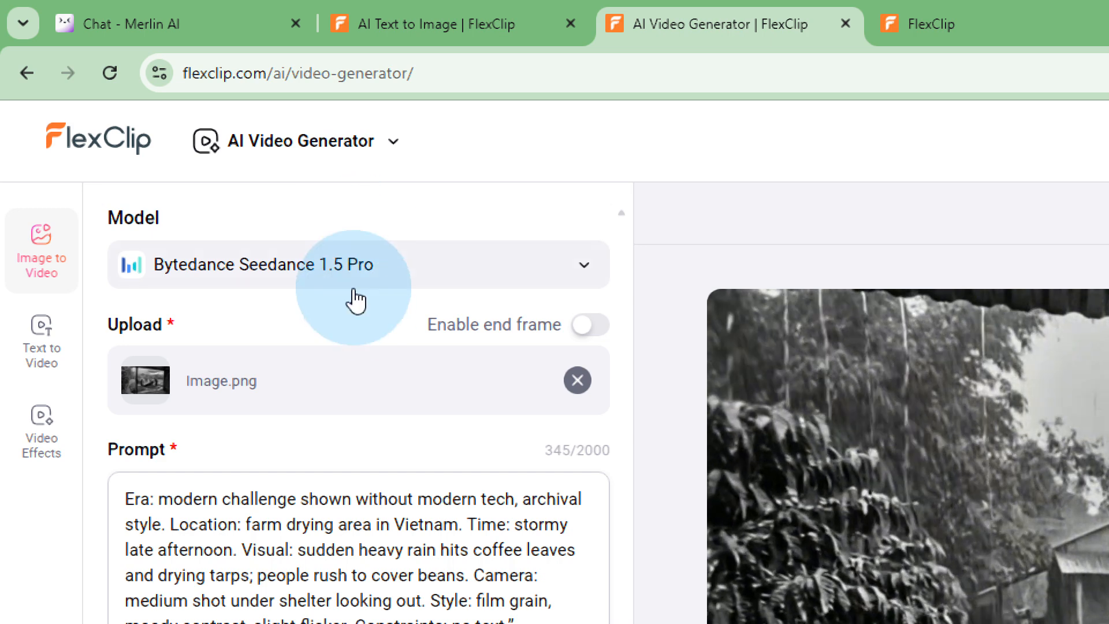
click(195, 279)
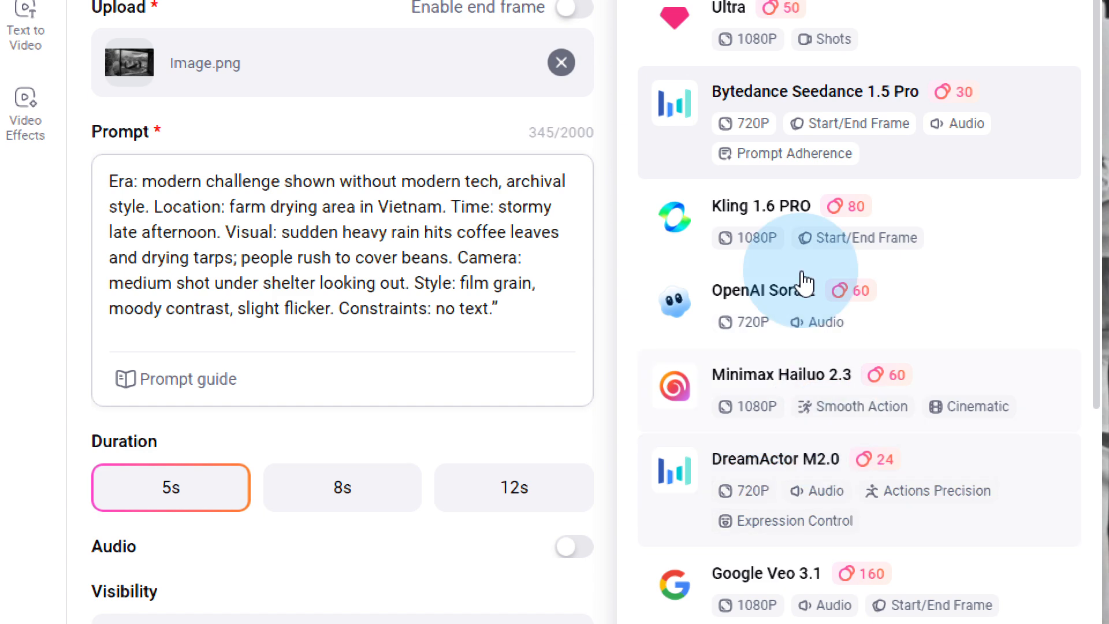
click(327, 211)
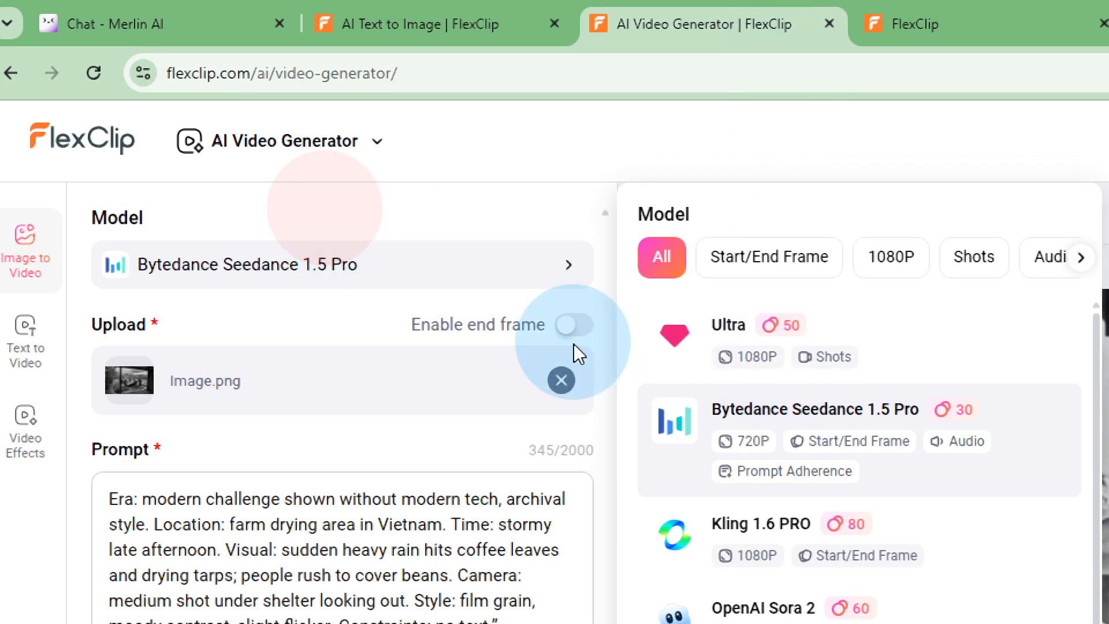
- Replace the uploaded source image with the AI-generated Text to Image picture of the green shaded coffee farm
click(347, 197)
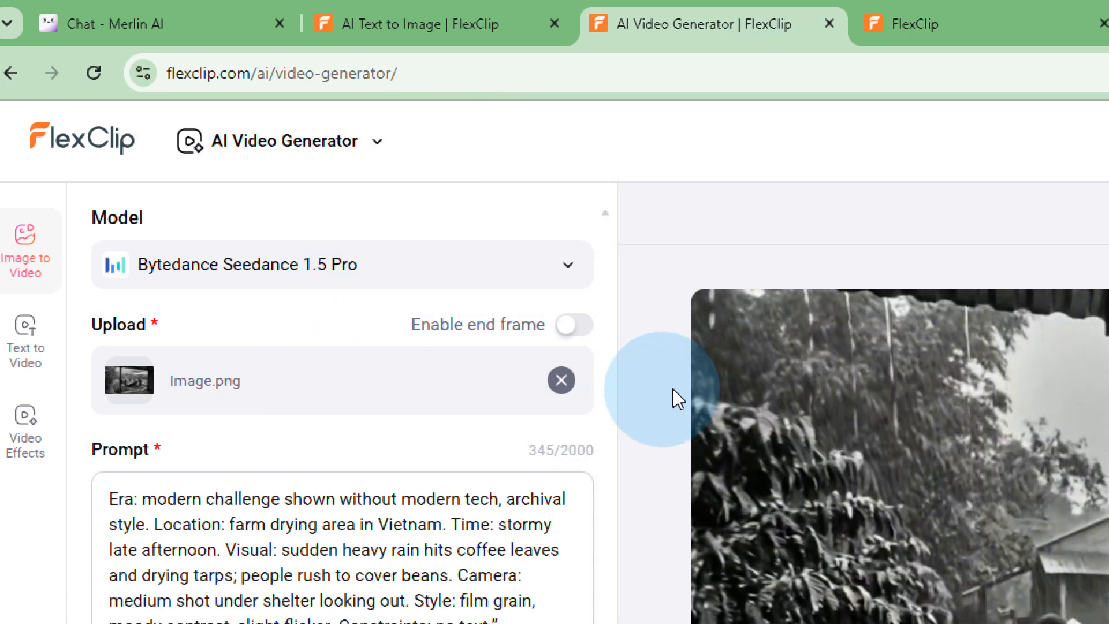
click(560, 381)
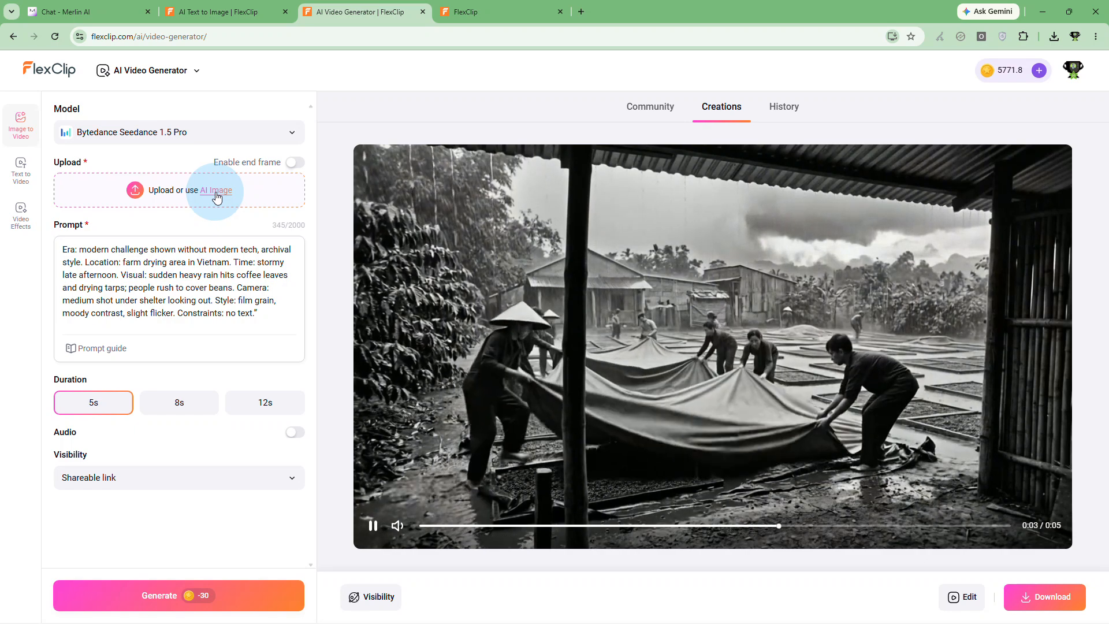
click(217, 191)
click(403, 177)
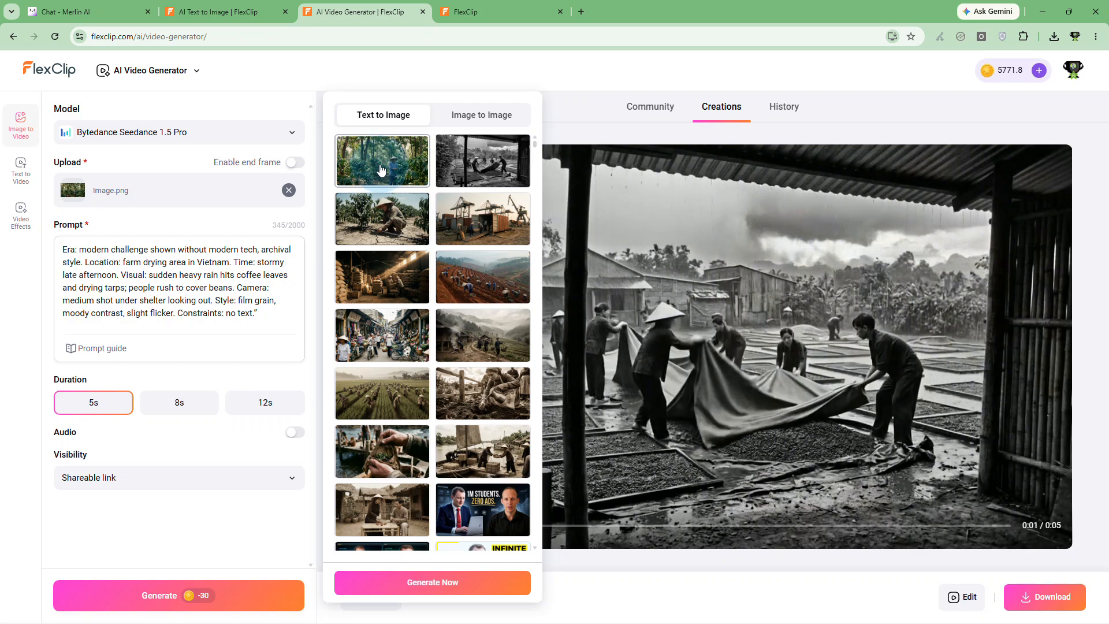
click(188, 219)
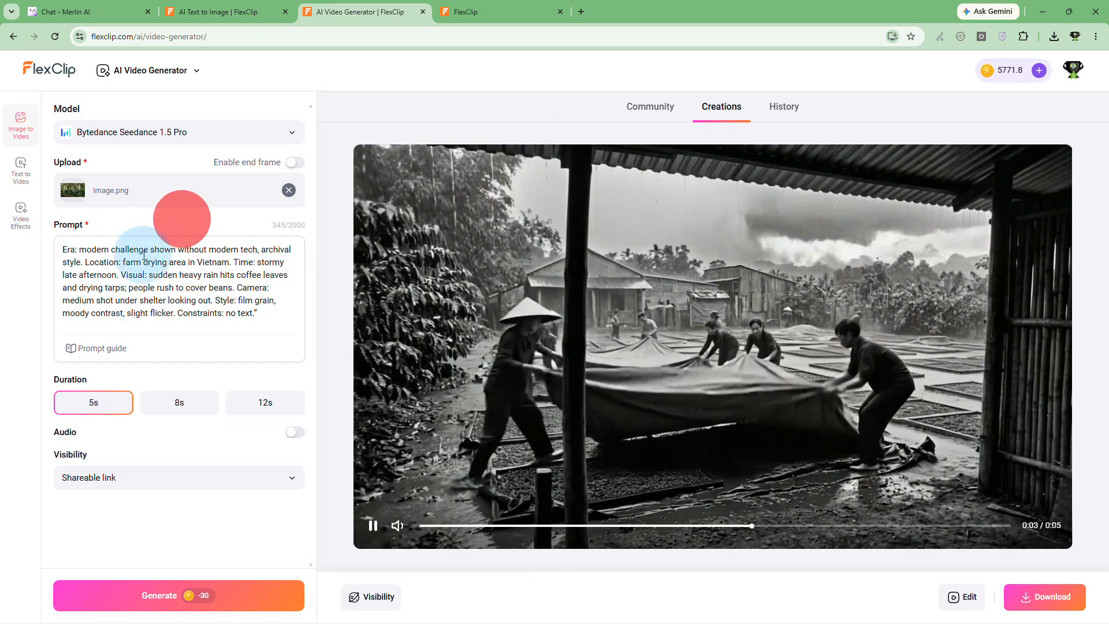
- Replace the prompt with the V8.1 early 2000s shade-tree coffee farm text and generate a 5s video with Bytedance Seedance 1.5 Pro
click(103, 256)
key(ctrl+a)
text("Era: early 2000s hopeful documentary reenactment in Vietnam. Location: coffee farm with shade trees. Time: morning. Visual: coffee plants growing under taller canopy trees; birds pass through; calm atmosphere. Camera: wide shot, slow tilt. Style: 35mm archival color, film grain, gentle flicker. Constraints: no text.")
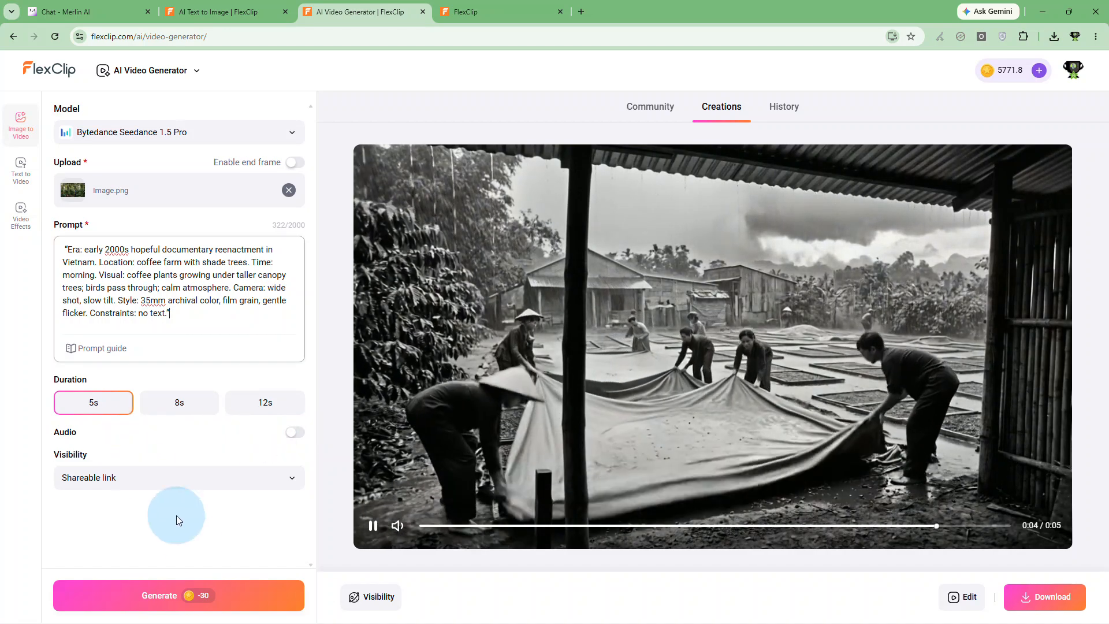
click(180, 593)
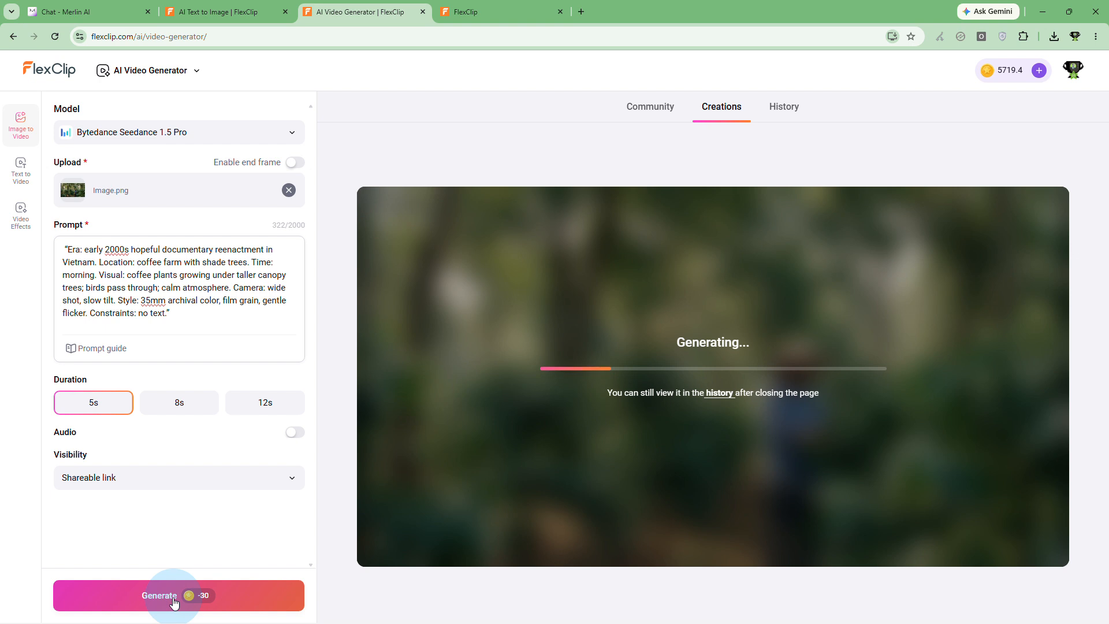
mouse_move(183, 601)
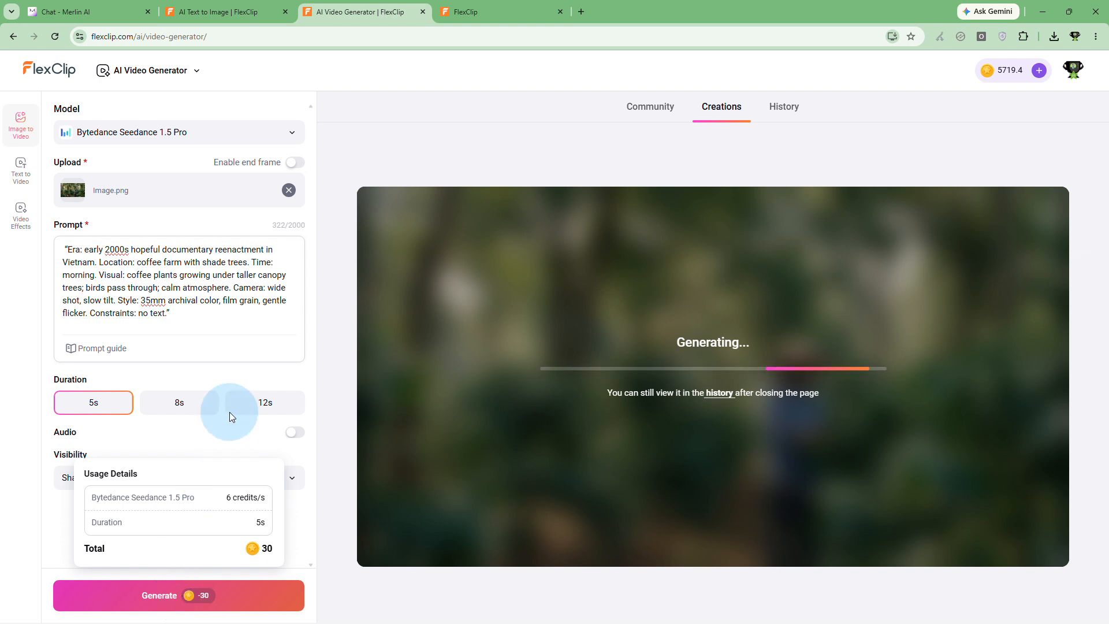
- Switch to the FlexClip editor and look through the media files stored in the project
click(462, 13)
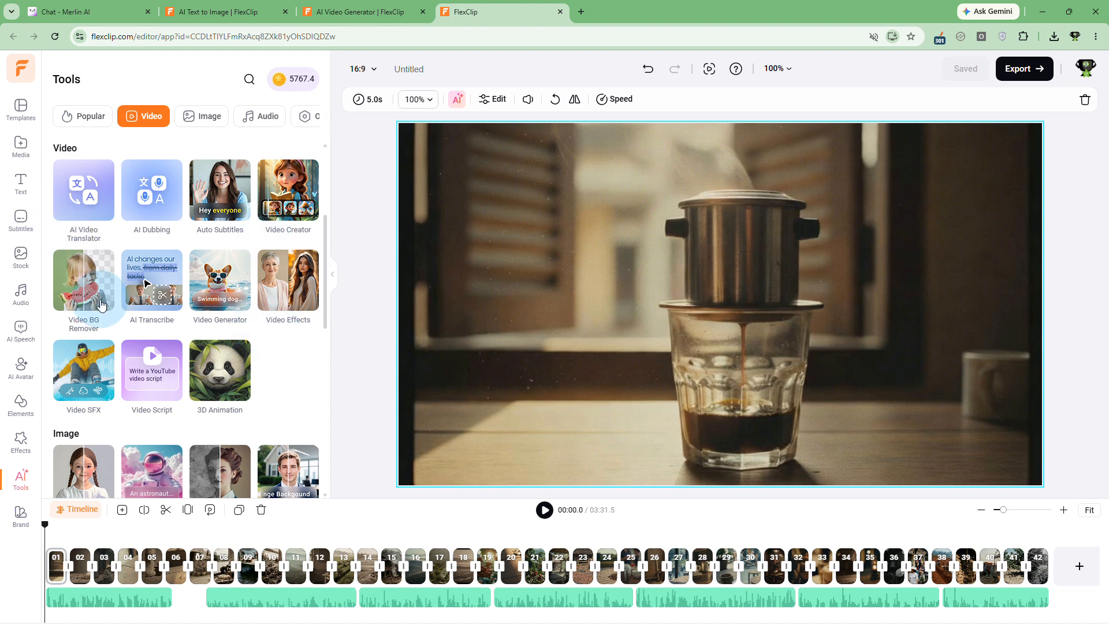
click(21, 145)
click(60, 137)
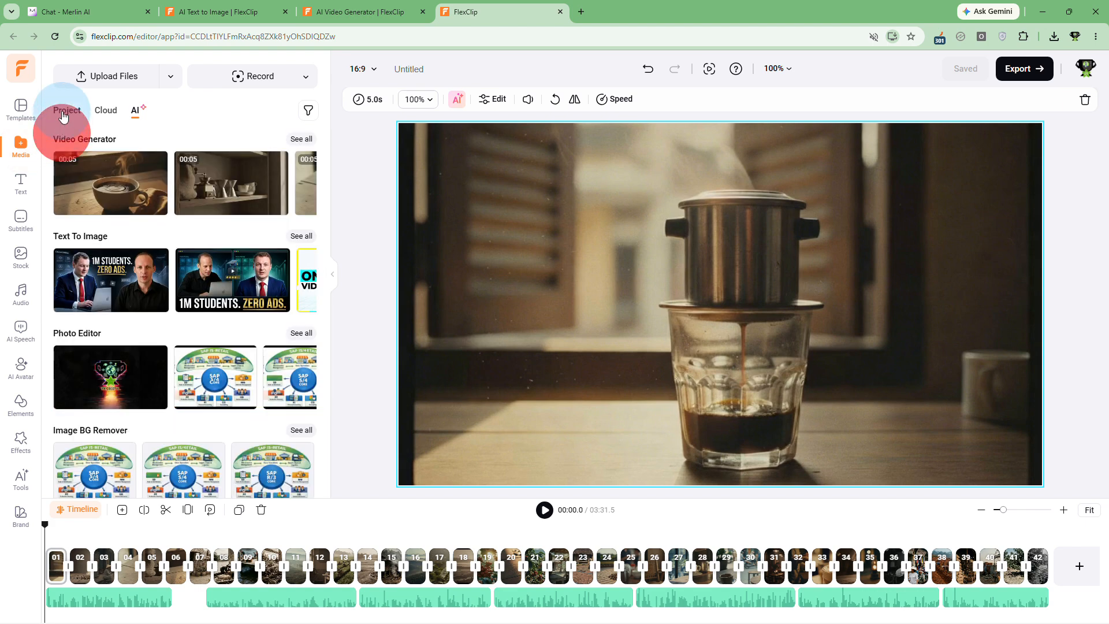
click(66, 111)
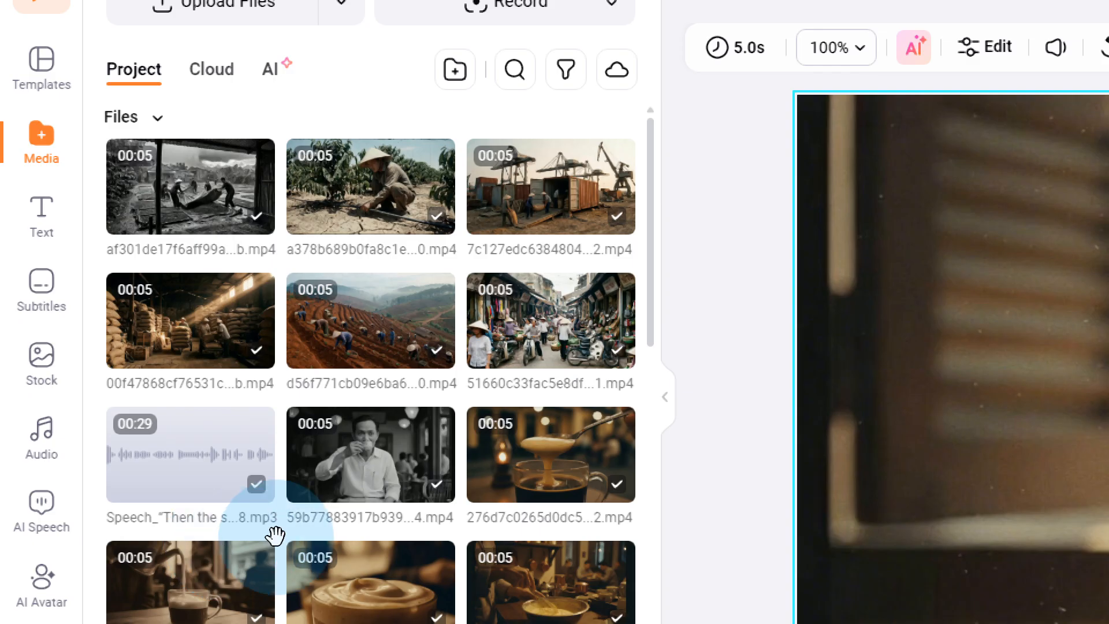
mouse_move(305, 175)
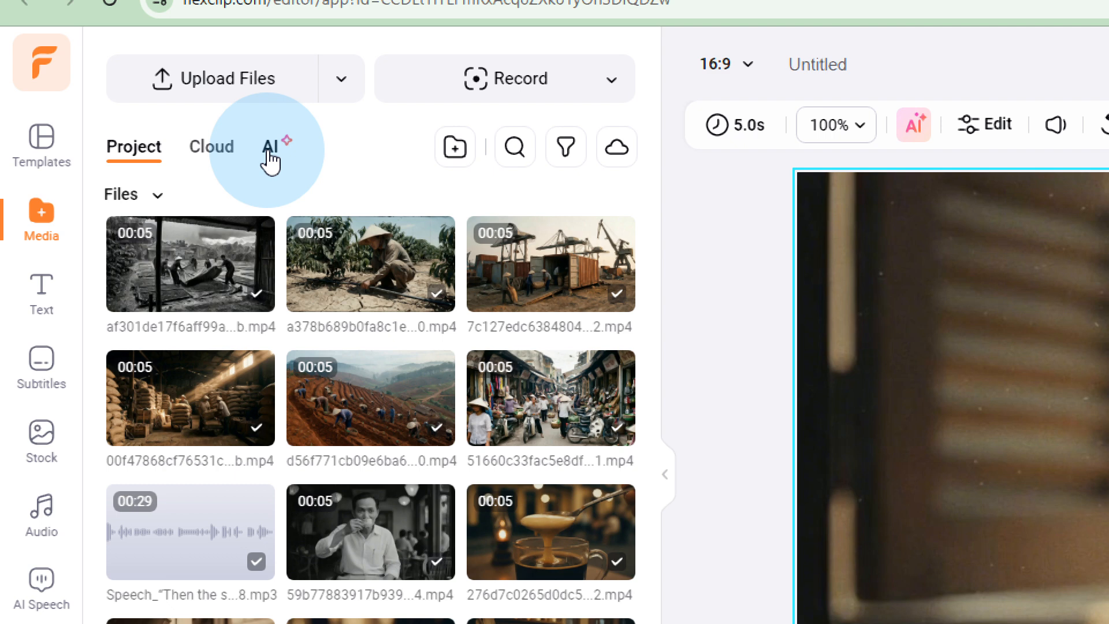
- Show all AI Video Generator clips in the editor's media library and look through them
click(270, 151)
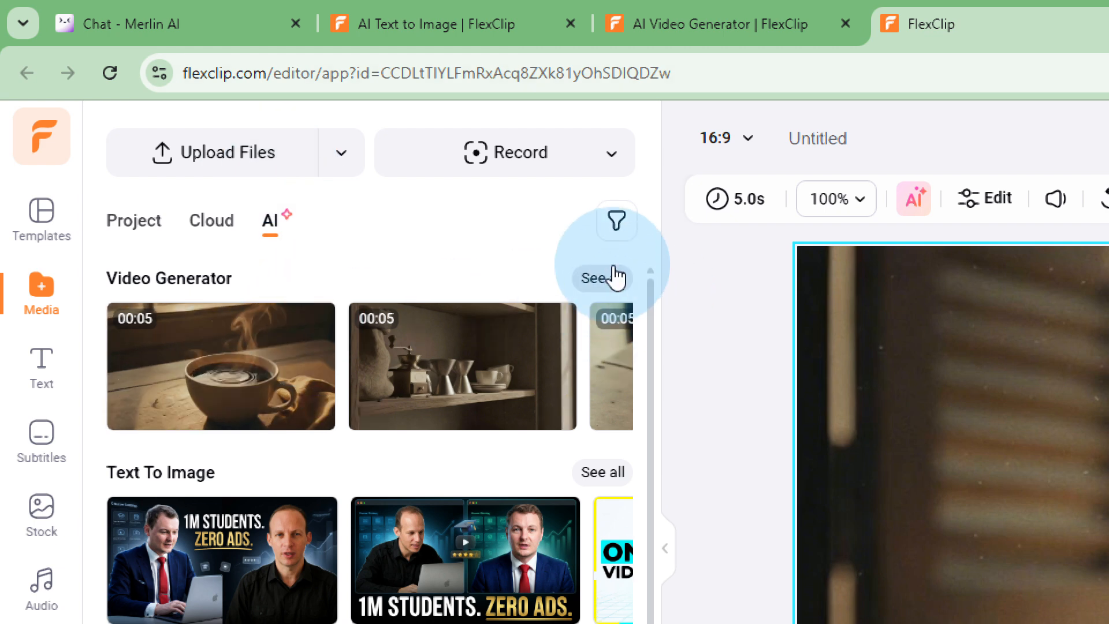
click(607, 280)
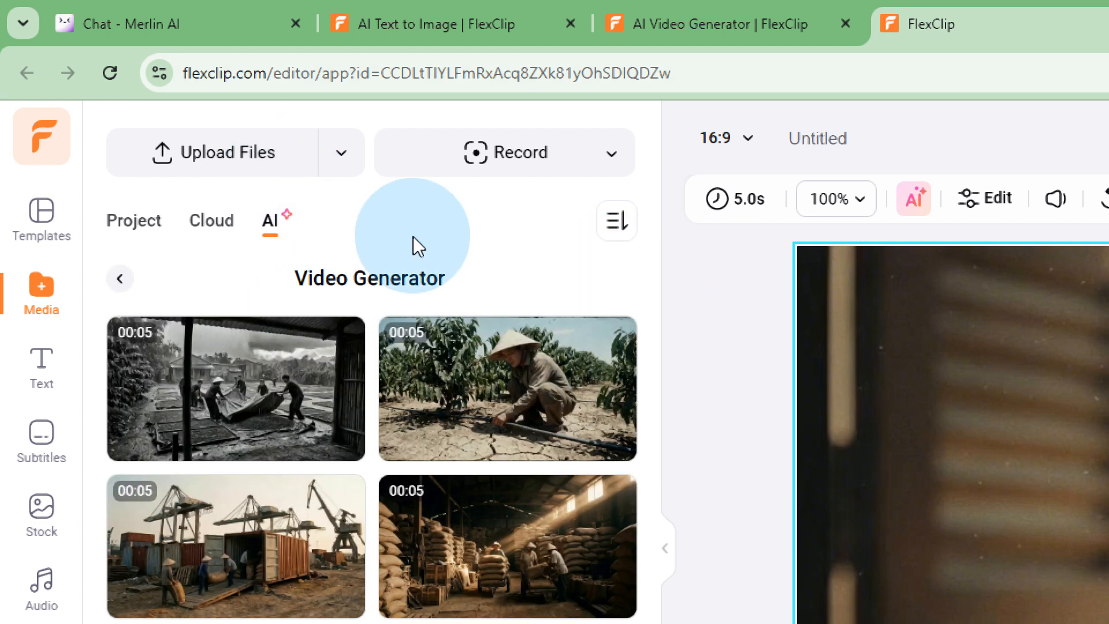
mouse_move(272, 416)
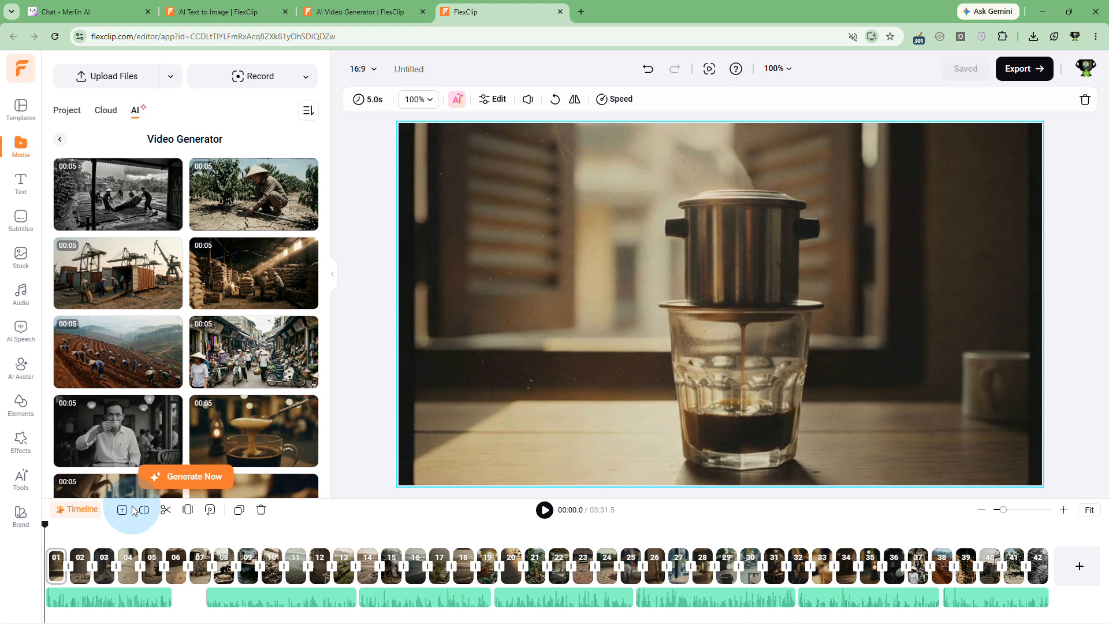
mouse_move(149, 407)
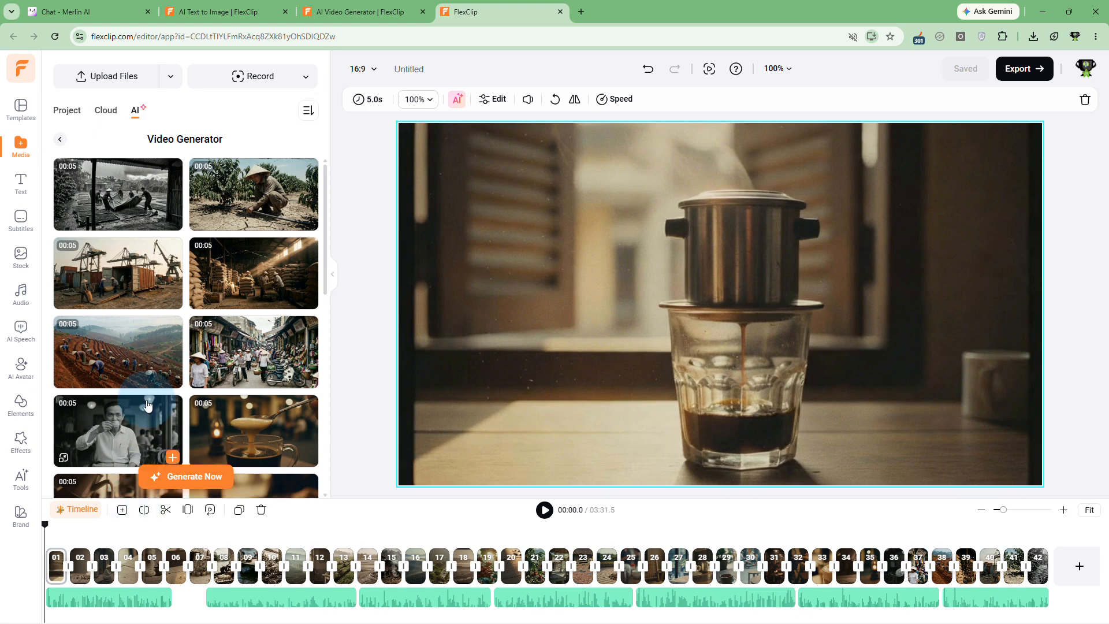
- Switch to the Merlin AI chat and select the full Audio 8 narration text below the V8 prompts
click(64, 12)
scroll(442, 349, down, 3)
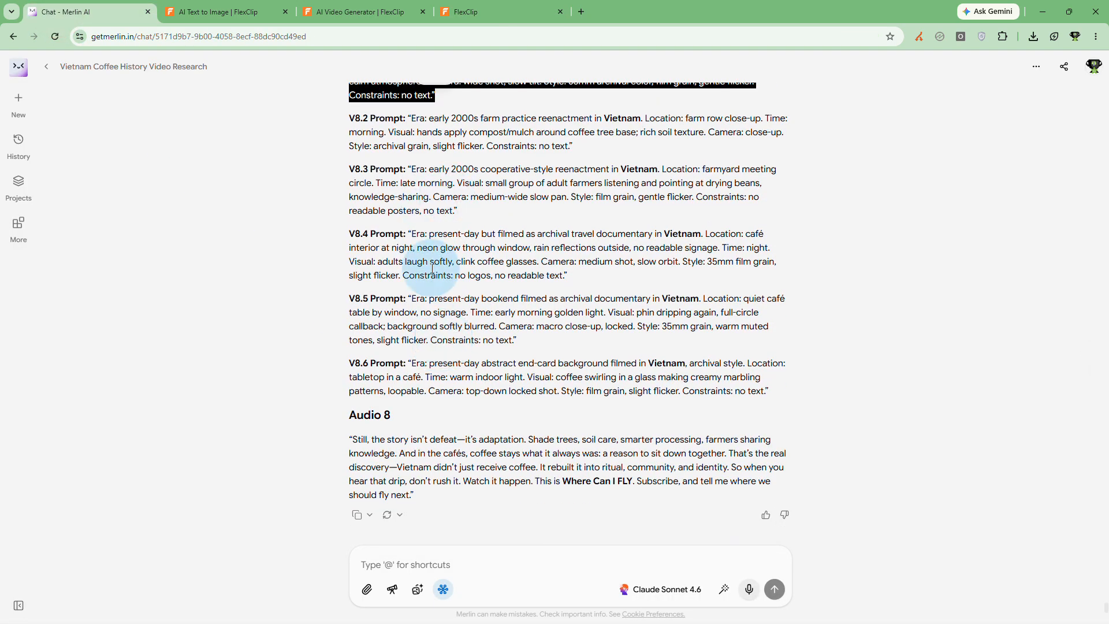
scroll(434, 271, up, 2)
scroll(438, 275, down, 2)
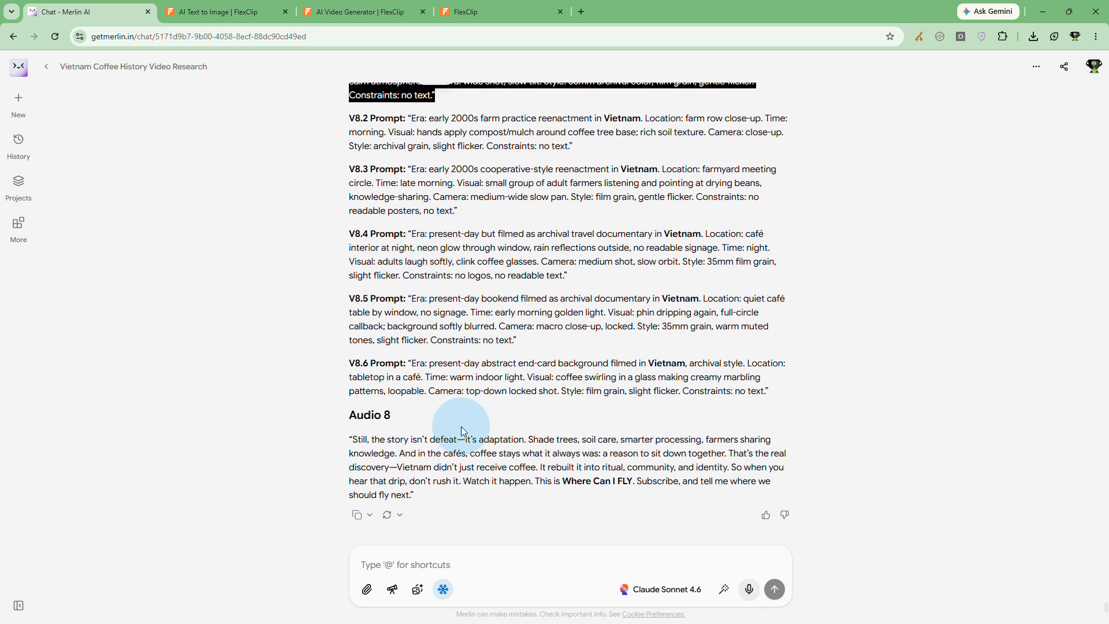
drag(346, 438, 486, 501)
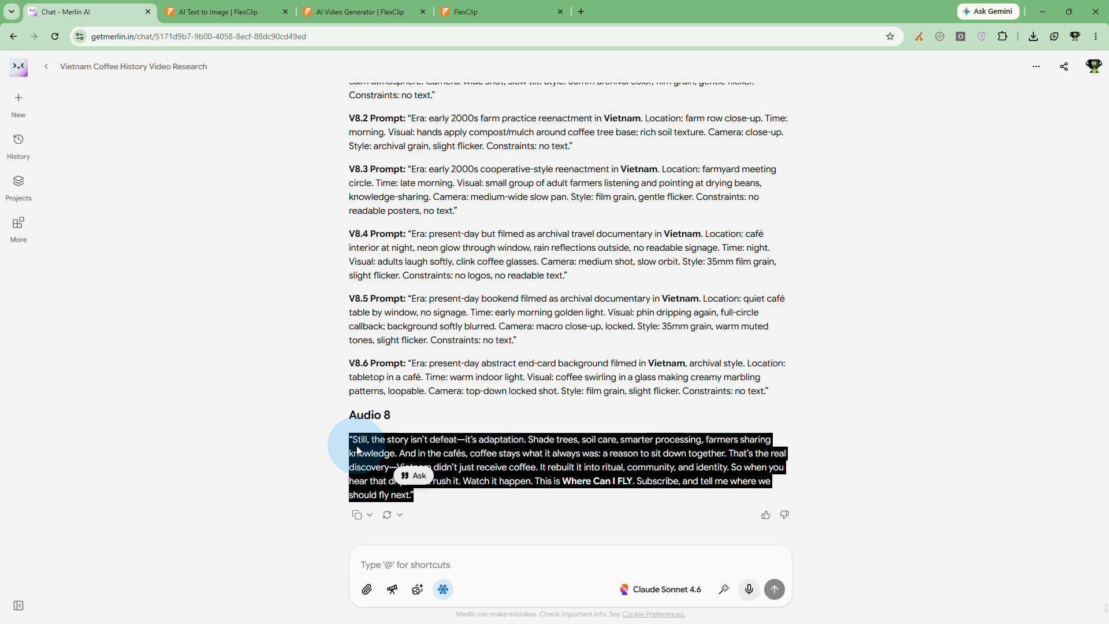
- Return to the FlexClip editor and open AI Text to Speech to check its text, voice and generation options
click(473, 12)
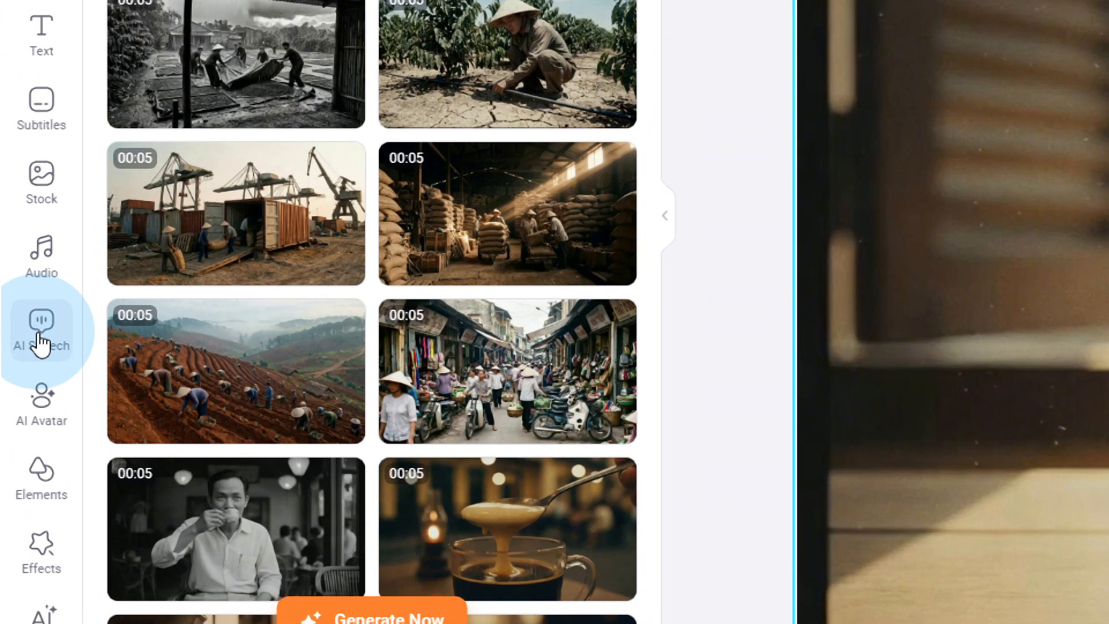
click(20, 334)
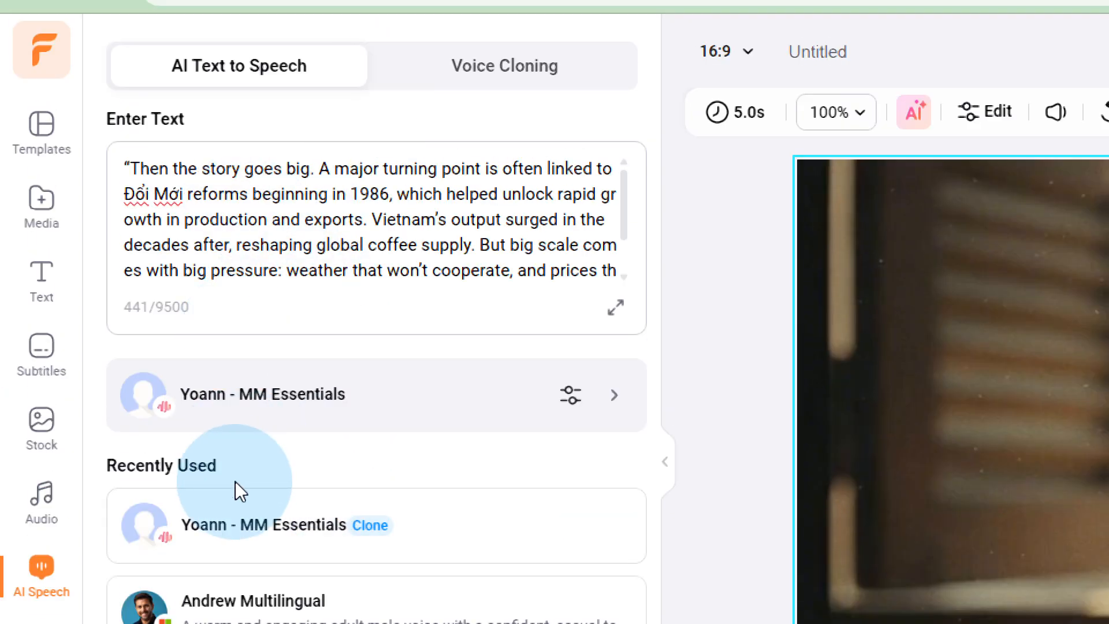
mouse_move(168, 539)
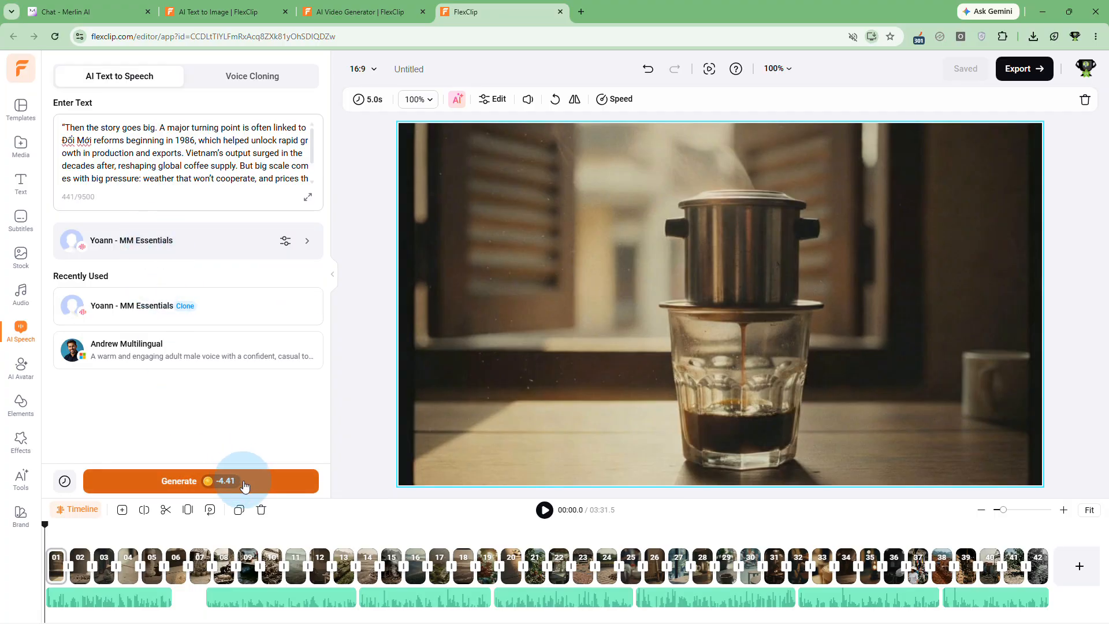
- Check the speech clips against the scenes on the timeline and start exporting the video
click(130, 575)
click(268, 602)
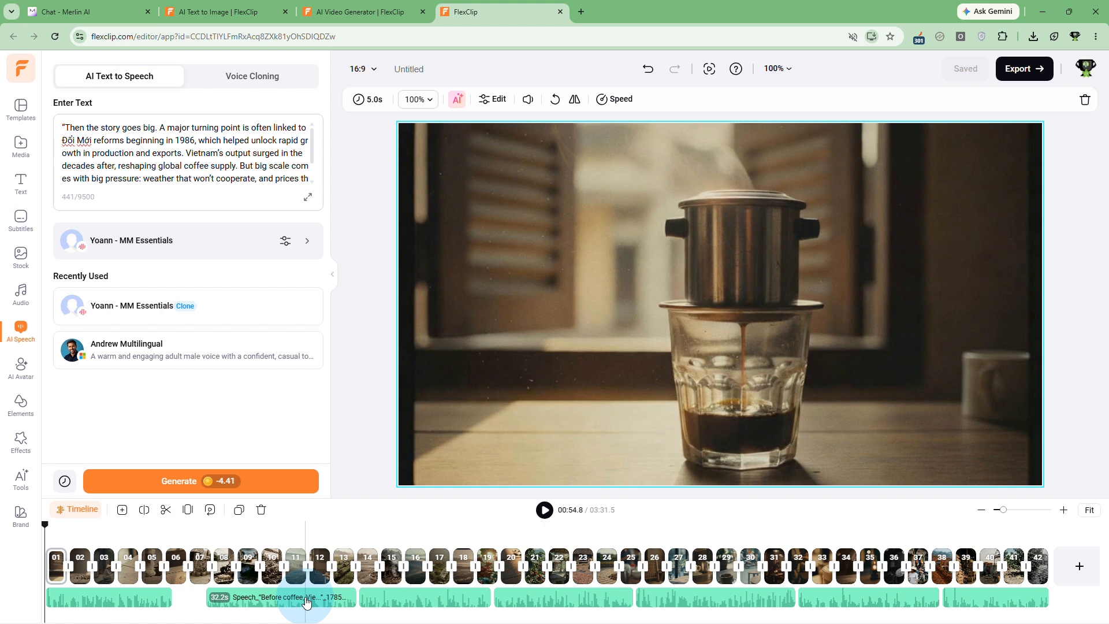
click(27, 584)
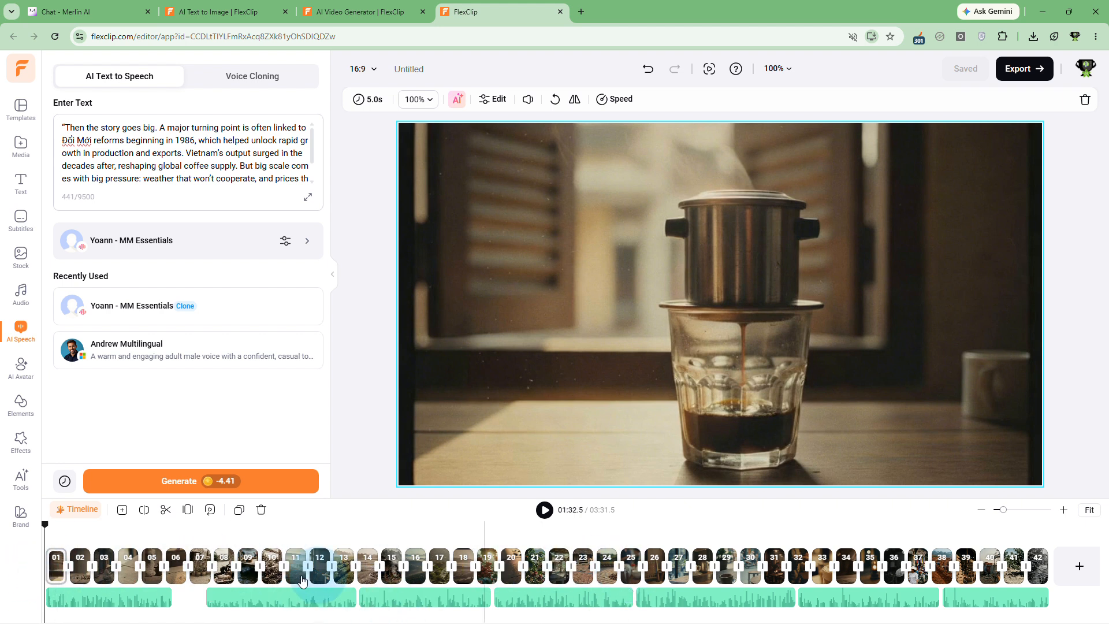
click(116, 577)
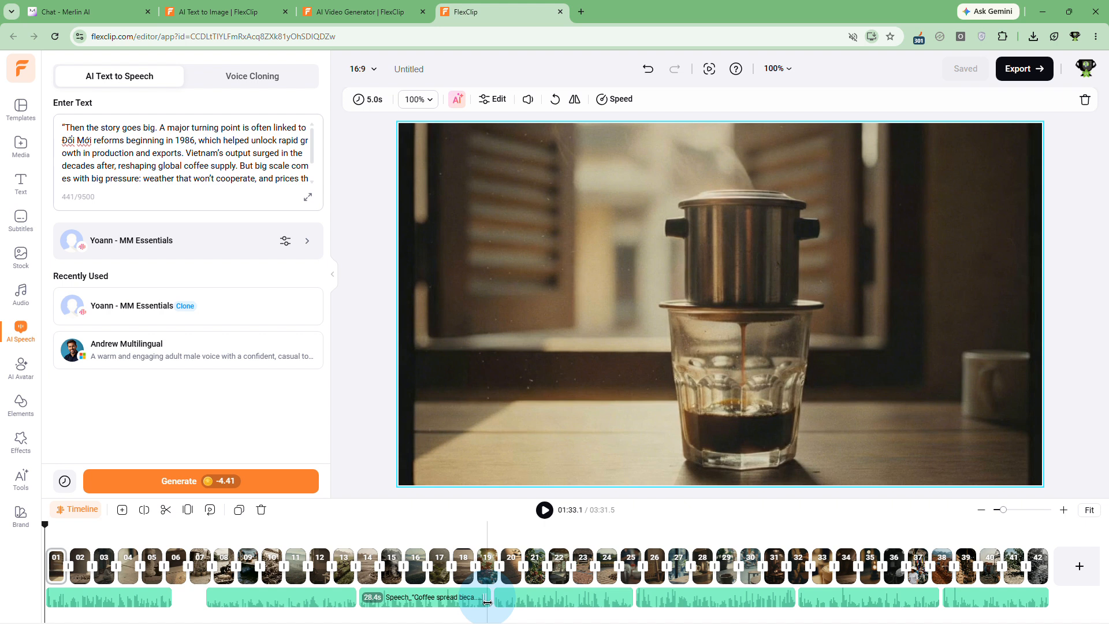
click(1012, 69)
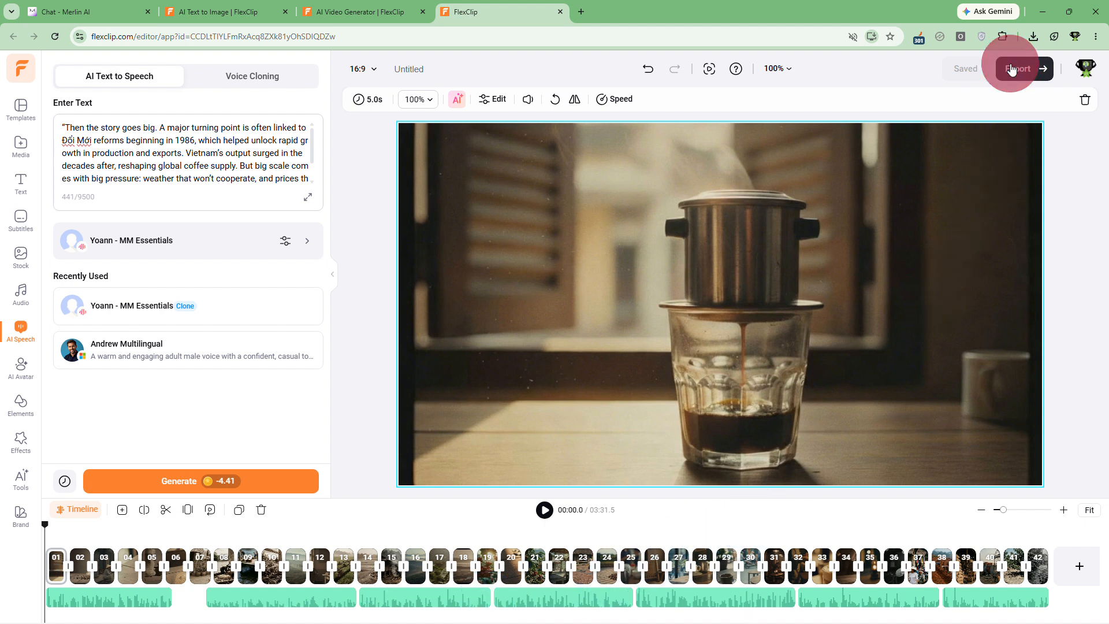